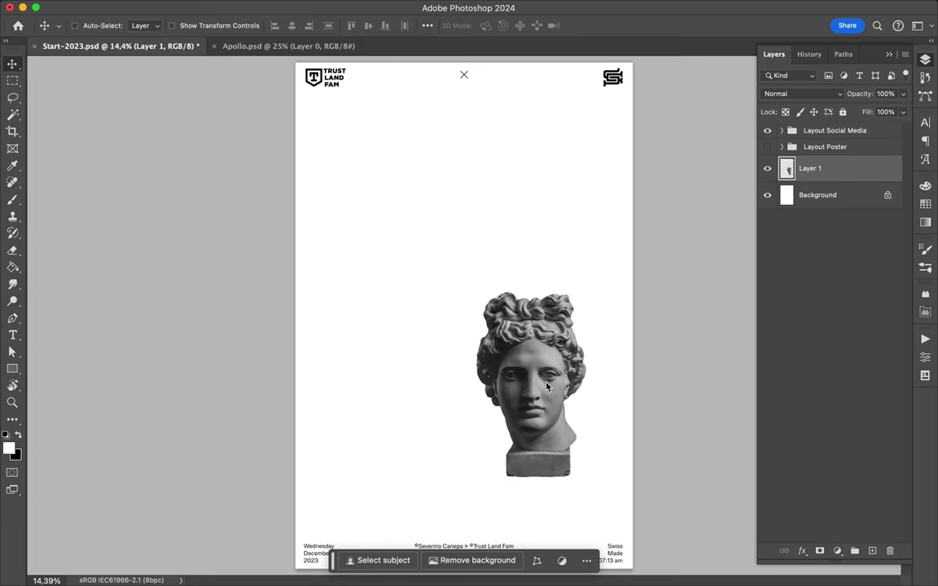
# - Paint a rough black brushed W on a new layer
pyautogui.scroll(-5, 98, 269)
pyautogui.click(328, 145)
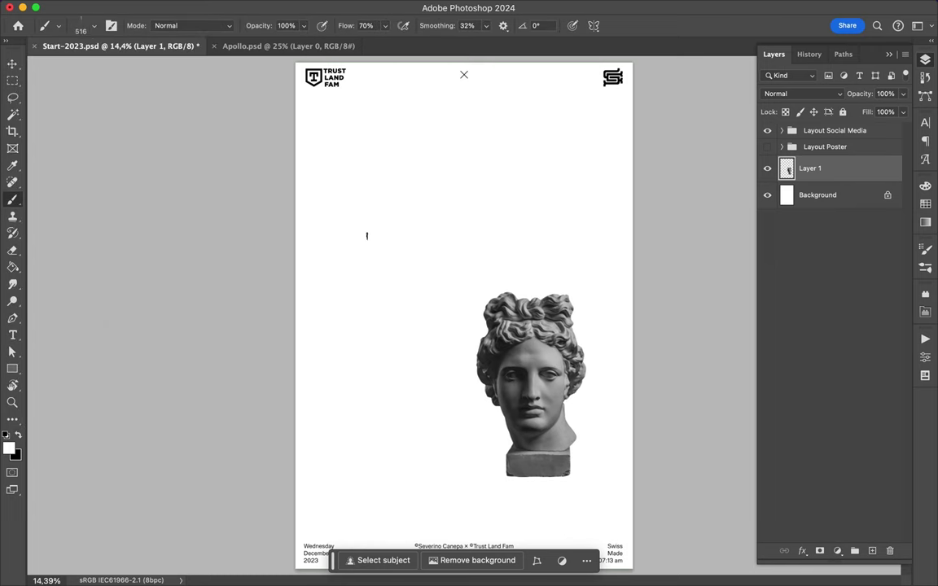
pyautogui.click(872, 551)
pyautogui.press('x')
pyautogui.moveTo(329, 153)
pyautogui.mouseDown()
pyautogui.moveTo(368, 285)
pyautogui.moveTo(371, 175)
pyautogui.moveTo(444, 273)
pyautogui.mouseUp()
pyautogui.moveTo(399, 155); pyautogui.dragTo(390, 131)
# - Switch to a 284 px brush and paint a black H beside the W
pyautogui.click(58, 25)
pyautogui.click(73, 244)
pyautogui.moveTo(466, 171); pyautogui.dragTo(456, 265)
pyautogui.moveTo(444, 208); pyautogui.dragTo(497, 212)
pyautogui.moveTo(503, 152); pyautogui.dragTo(485, 277)
# - Lasso-cut the H and paste it onto its own layer
pyautogui.press('l')
pyautogui.moveTo(442, 195)
pyautogui.mouseDown()
pyautogui.moveTo(451, 268)
pyautogui.moveTo(539, 150)
pyautogui.moveTo(448, 193)
pyautogui.moveTo(473, 173)
pyautogui.mouseUp()
pyautogui.hotkey('ctrl', 'x')
pyautogui.hotkey('ctrl', 'v')
# - On another new layer, paint a brushed A with two legs and a crossbar
pyautogui.hotkey('ctrl', 'shift', 'alt', 'n')
pyautogui.press('b')
pyautogui.click(92, 25)
pyautogui.click(406, 371)
pyautogui.moveTo(375, 327); pyautogui.dragTo(372, 433)
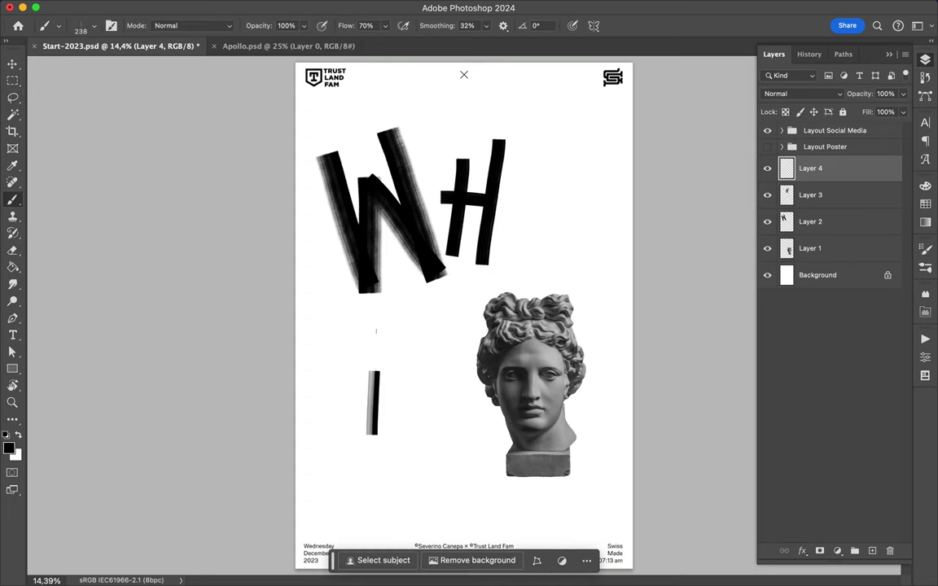
pyautogui.moveTo(375, 327); pyautogui.dragTo(417, 438)
pyautogui.moveTo(359, 394); pyautogui.dragTo(411, 394)
# - Add a new empty layer for the T
pyautogui.hotkey('ctrl', 'shift', 'alt', 'n')
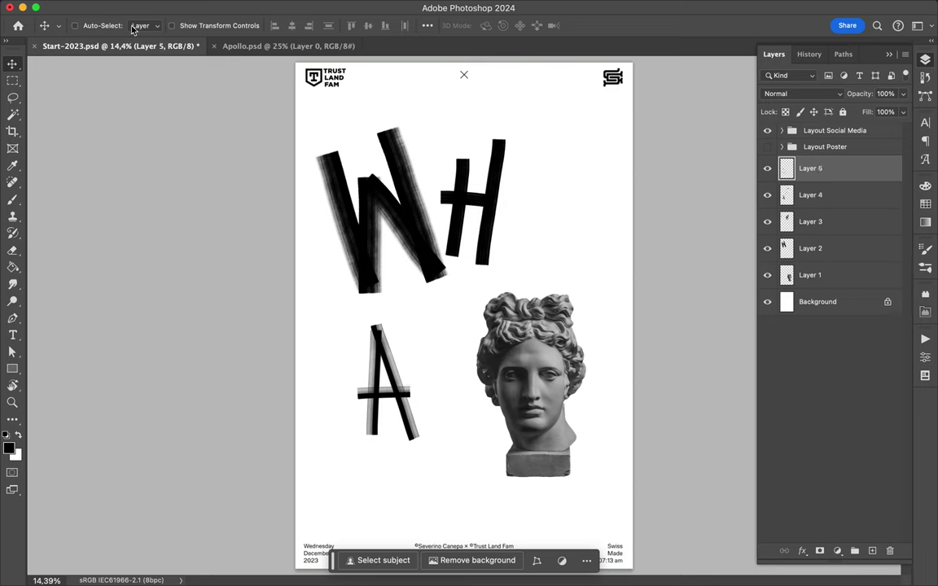
pyautogui.click(92, 25)
pyautogui.scroll(2, 97, 187)
# - Paint a soft grey T, then arrange the W, H, A, T and the Apollo head
pyautogui.doubleClick(122, 195)
pyautogui.moveTo(427, 314)
pyautogui.mouseDown()
pyautogui.moveTo(487, 315)
pyautogui.moveTo(476, 436)
pyautogui.mouseUp()
pyautogui.press('v')
pyautogui.moveTo(421, 247)
pyautogui.mouseDown()
pyautogui.moveTo(449, 226)
pyautogui.moveTo(514, 234)
pyautogui.mouseUp()
pyautogui.moveTo(391, 369); pyautogui.dragTo(432, 310)
pyautogui.moveTo(478, 351)
pyautogui.mouseDown()
pyautogui.moveTo(502, 351)
pyautogui.moveTo(399, 376)
pyautogui.moveTo(408, 363)
pyautogui.mouseUp()
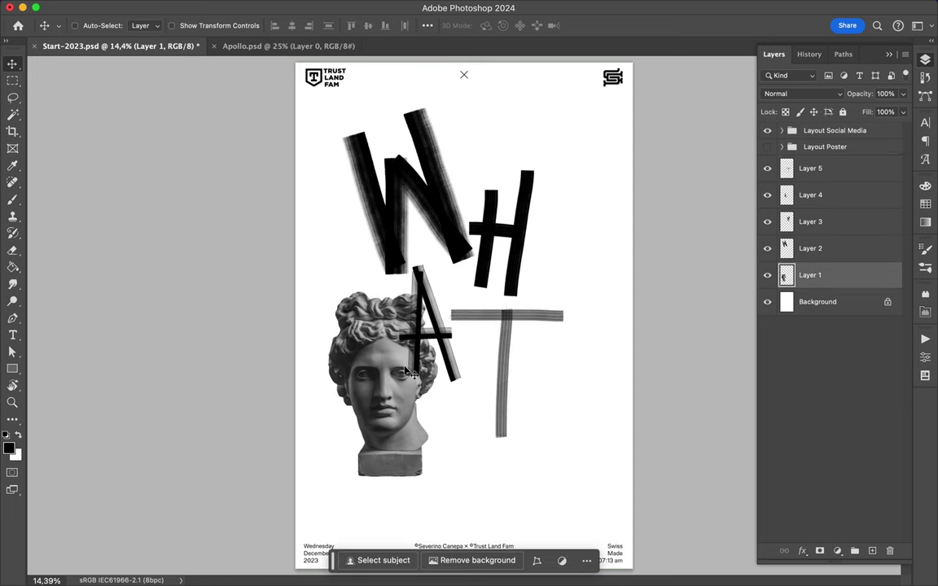
# - Lasso away the bust below the chin and reposition the trimmed Apollo face
pyautogui.press('l')
pyautogui.scroll(5, 349, 421)
pyautogui.moveTo(244, 328); pyautogui.dragTo(239, 330)
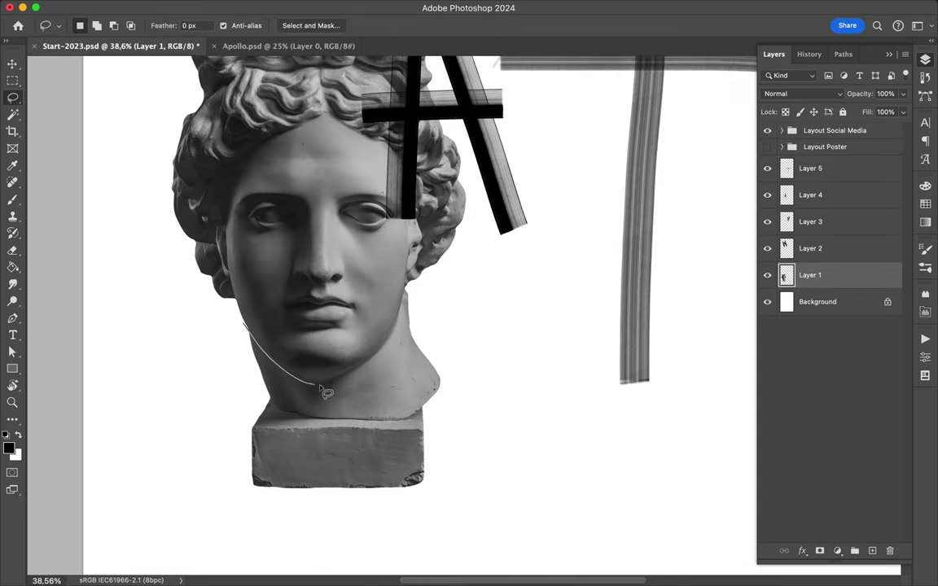
pyautogui.click(242, 332)
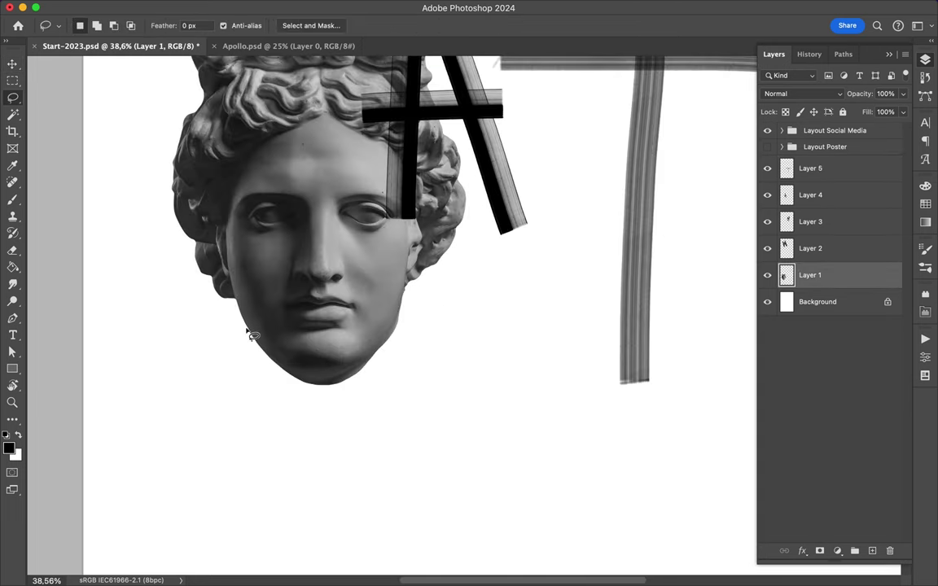
pyautogui.moveTo(245, 326)
pyautogui.mouseDown()
pyautogui.moveTo(389, 356)
pyautogui.moveTo(236, 330)
pyautogui.mouseUp()
pyautogui.click(339, 328)
pyautogui.moveTo(299, 377); pyautogui.dragTo(419, 371)
pyautogui.press('super+0')
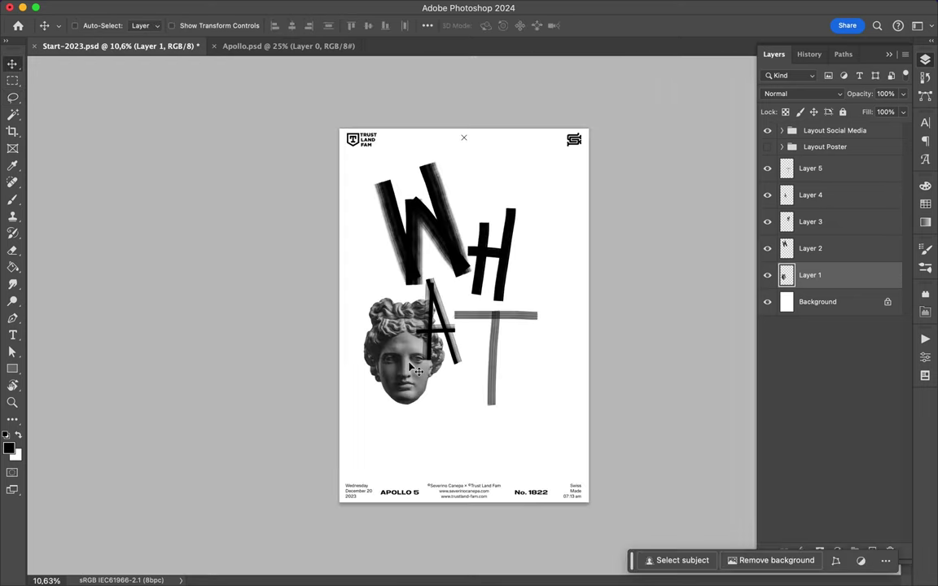
# - Shift the H, A and T into place and rename the letter layers W, H, A, T
pyautogui.moveTo(476, 326); pyautogui.dragTo(489, 212)
pyautogui.moveTo(444, 330); pyautogui.dragTo(499, 291)
pyautogui.doubleClick(810, 249)
pyautogui.write('W')
pyautogui.hotkey('shift', 'Tab')
pyautogui.write('H')
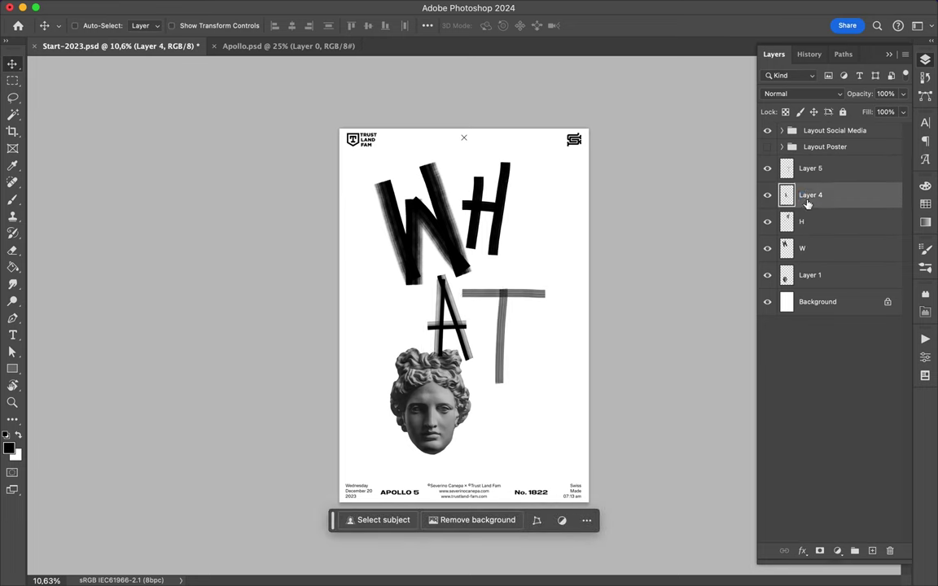
pyautogui.hotkey('shift', 'Tab')
pyautogui.write('AT')
# - Nudge the T right and rebuild it with a thicker stem, foot serif and longer top bar
pyautogui.moveTo(495, 296)
pyautogui.mouseDown()
pyautogui.moveTo(509, 299)
pyautogui.moveTo(503, 389)
pyautogui.moveTo(558, 294)
pyautogui.moveTo(556, 314)
pyautogui.mouseUp()
pyautogui.press('b')
pyautogui.moveTo(488, 384); pyautogui.dragTo(518, 383)
pyautogui.moveTo(505, 294); pyautogui.dragTo(505, 386)
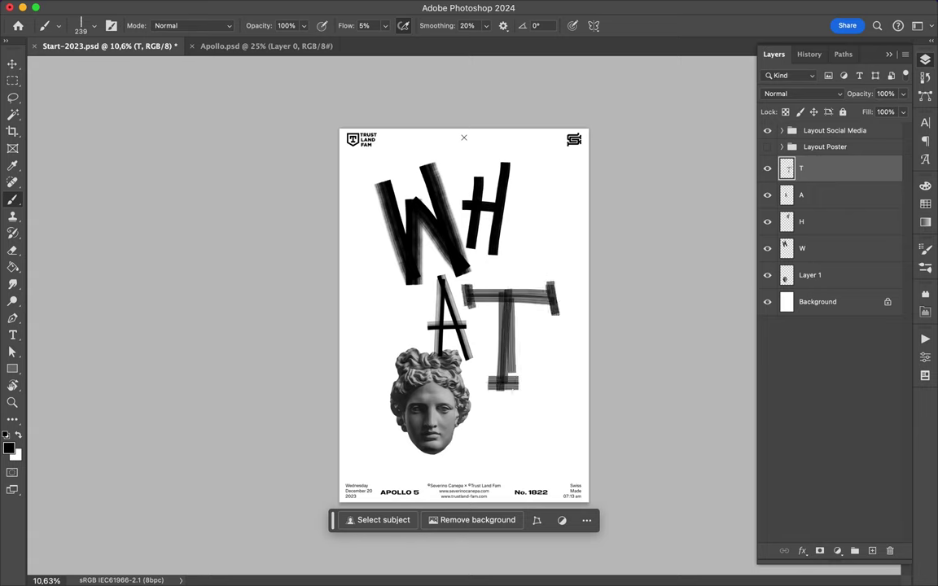
pyautogui.moveTo(462, 294)
pyautogui.mouseDown()
pyautogui.moveTo(558, 293)
pyautogui.moveTo(517, 285)
pyautogui.mouseUp()
pyautogui.click(59, 25)
pyautogui.scroll(-1, 97, 259)
pyautogui.press('Escape')
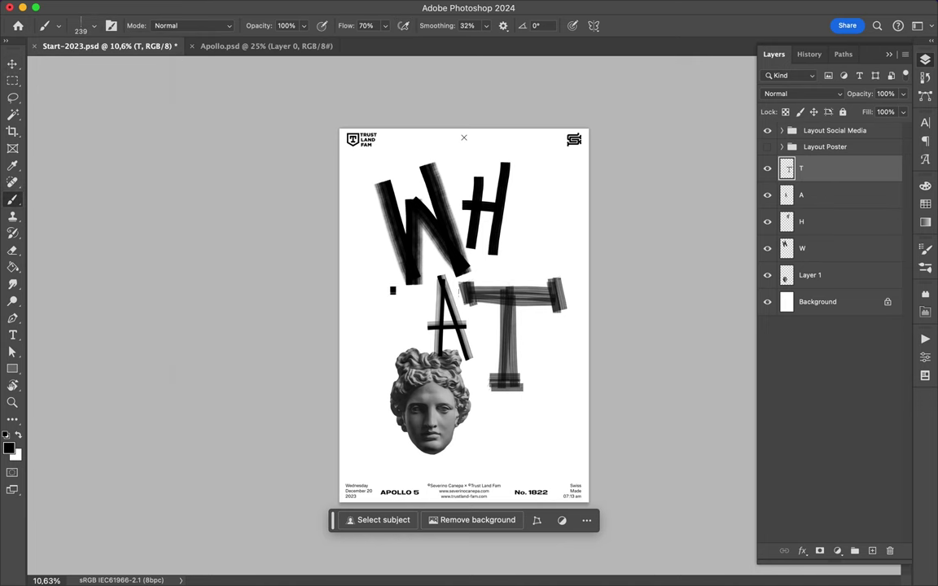
pyautogui.click(59, 26)
# - On a new layer, scribble thin Rough Romper lines around and inside the A, plus a loop left of it
pyautogui.scroll(-5, 105, 278)
pyautogui.click(110, 268)
pyautogui.scroll(5, 464, 310)
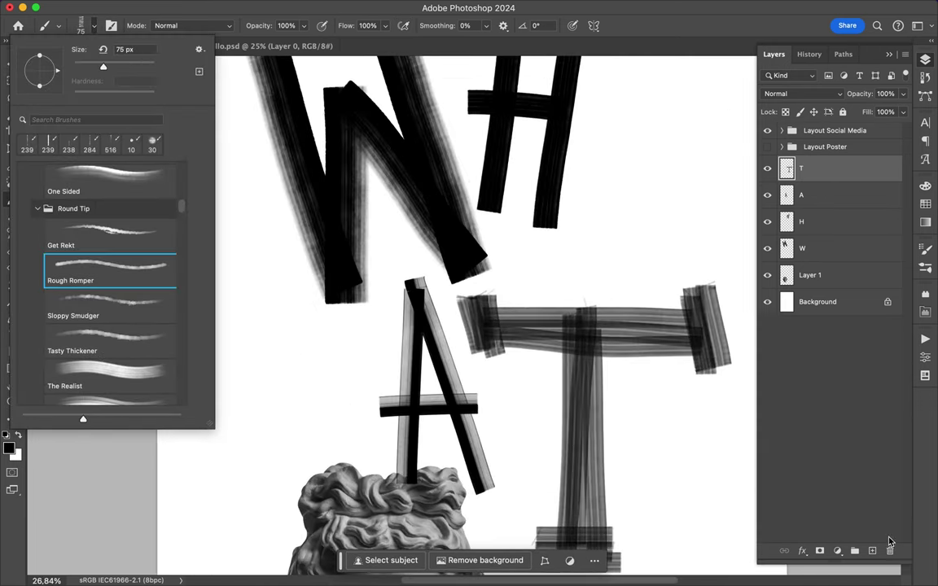
pyautogui.press('Escape')
pyautogui.press('super+shift+alt+n')
pyautogui.scroll(-1, 465, 309)
pyautogui.moveTo(414, 368)
pyautogui.mouseDown()
pyautogui.moveTo(399, 397)
pyautogui.moveTo(412, 444)
pyautogui.moveTo(432, 287)
pyautogui.moveTo(491, 447)
pyautogui.moveTo(440, 297)
pyautogui.moveTo(399, 383)
pyautogui.moveTo(440, 407)
pyautogui.moveTo(408, 272)
pyautogui.moveTo(493, 448)
pyautogui.mouseUp()
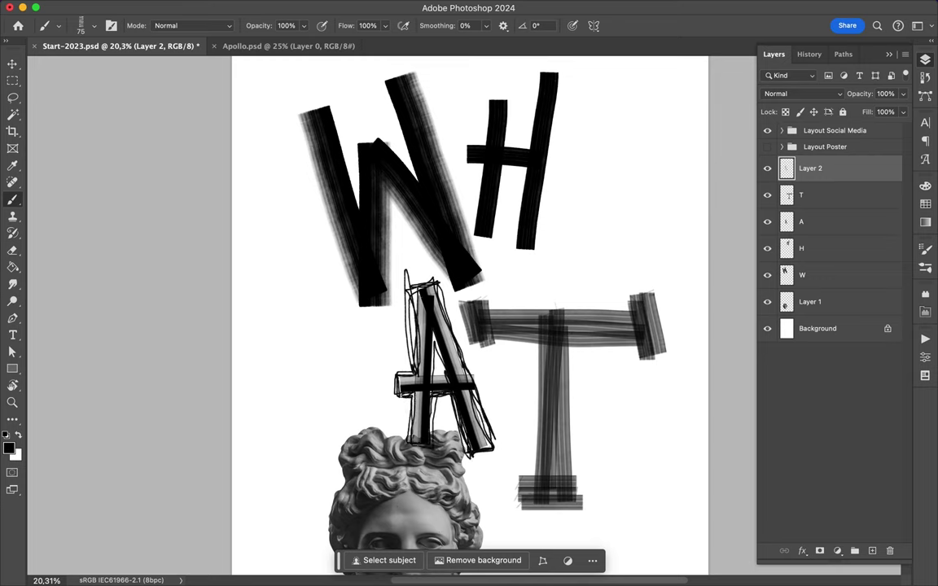
pyautogui.moveTo(439, 346)
pyautogui.mouseDown()
pyautogui.moveTo(431, 383)
pyautogui.moveTo(410, 295)
pyautogui.moveTo(440, 387)
pyautogui.moveTo(481, 383)
pyautogui.mouseUp()
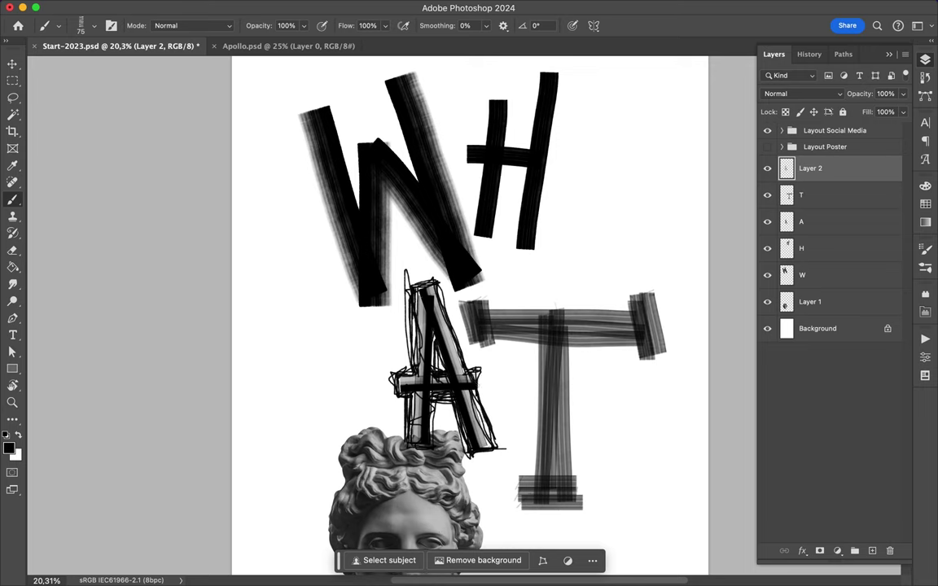
pyautogui.moveTo(368, 318); pyautogui.dragTo(385, 358)
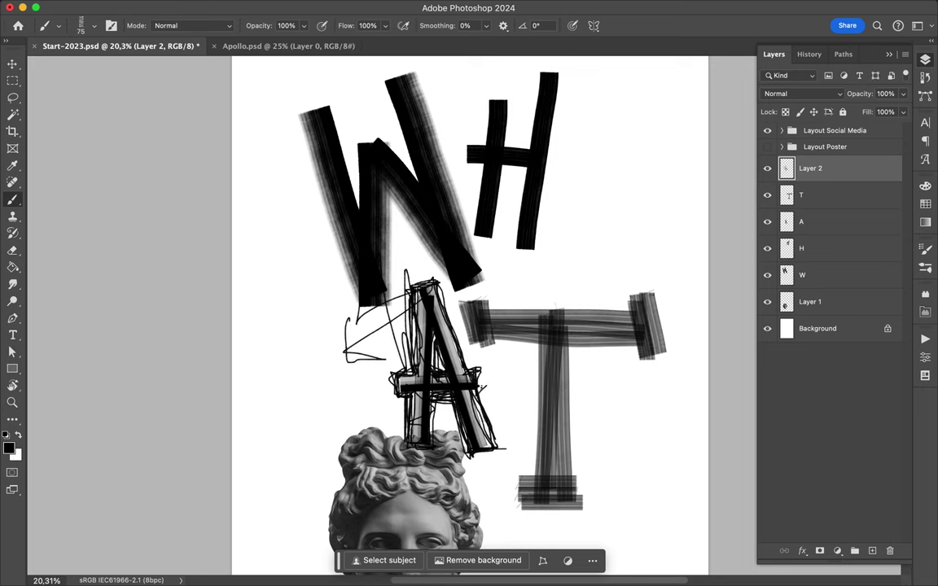
pyautogui.click(81, 25)
# - With a thin 33 px brush, outline the T's crossbar, stem and serifs
pyautogui.click(82, 383)
pyautogui.press('Return')
pyautogui.moveTo(461, 298); pyautogui.dragTo(489, 306)
pyautogui.moveTo(584, 343)
pyautogui.mouseDown()
pyautogui.moveTo(533, 341)
pyautogui.moveTo(632, 344)
pyautogui.mouseUp()
pyautogui.moveTo(607, 312); pyautogui.dragTo(504, 310)
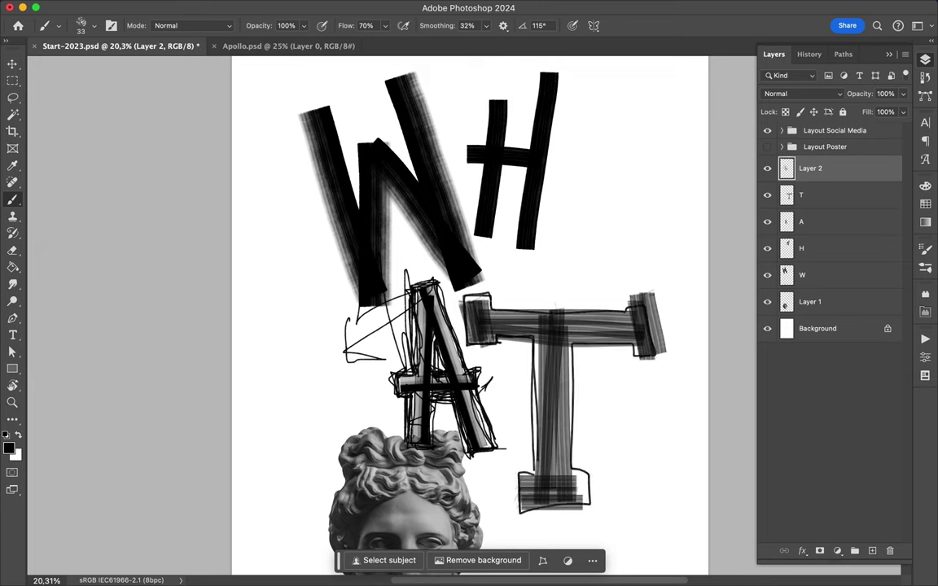
pyautogui.moveTo(521, 474); pyautogui.dragTo(518, 512)
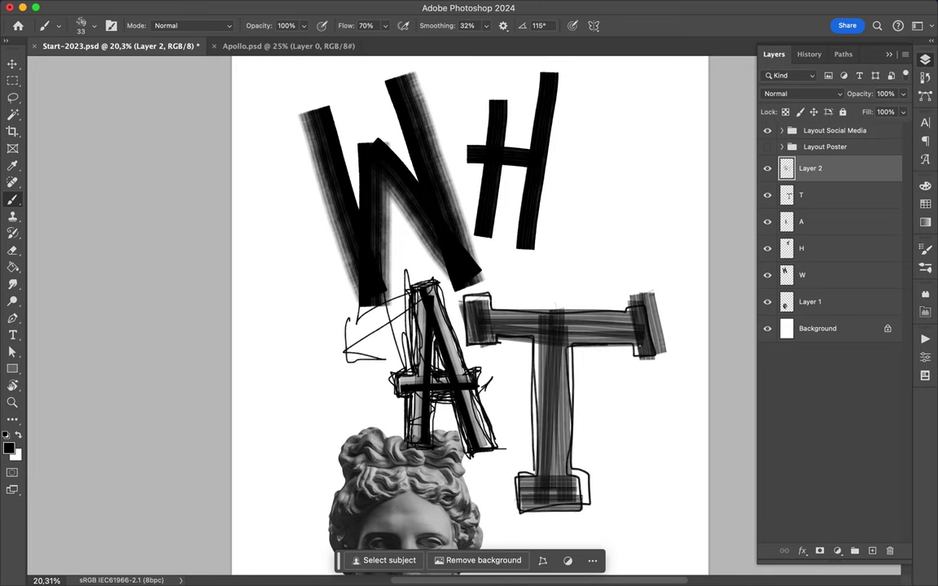
pyautogui.moveTo(574, 344); pyautogui.dragTo(574, 426)
pyautogui.moveTo(493, 345); pyautogui.dragTo(661, 350)
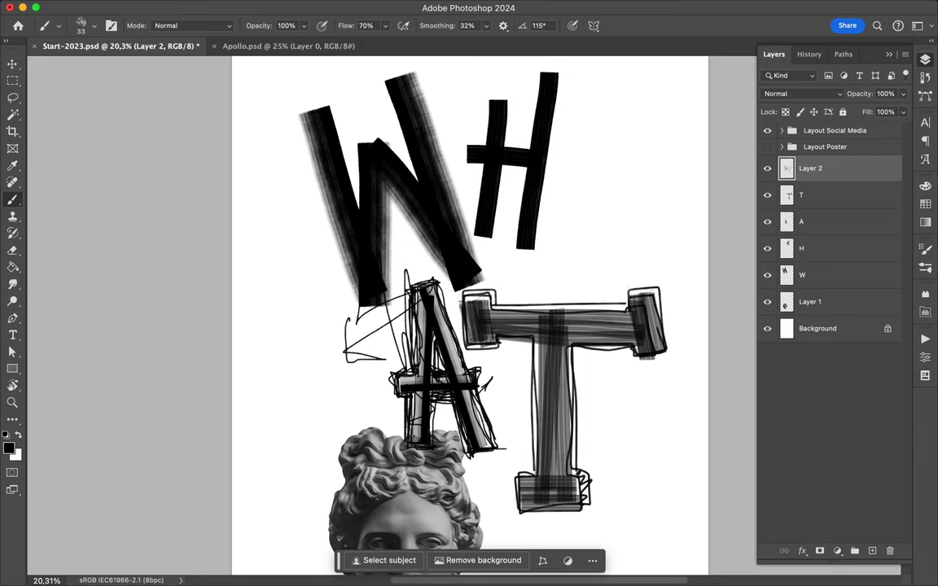
pyautogui.moveTo(525, 308)
pyautogui.mouseDown()
pyautogui.moveTo(575, 420)
pyautogui.moveTo(522, 421)
pyautogui.mouseUp()
pyautogui.moveTo(534, 468); pyautogui.dragTo(591, 507)
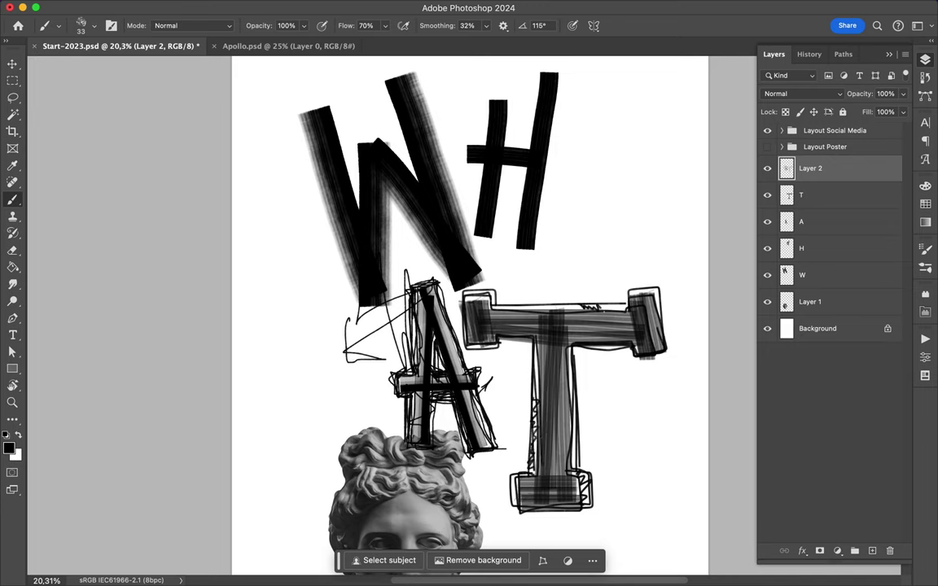
# - Retrace the T's crossbar and stem, hatching its top bar and adding a lightning bolt beside it
pyautogui.moveTo(503, 310); pyautogui.dragTo(624, 301)
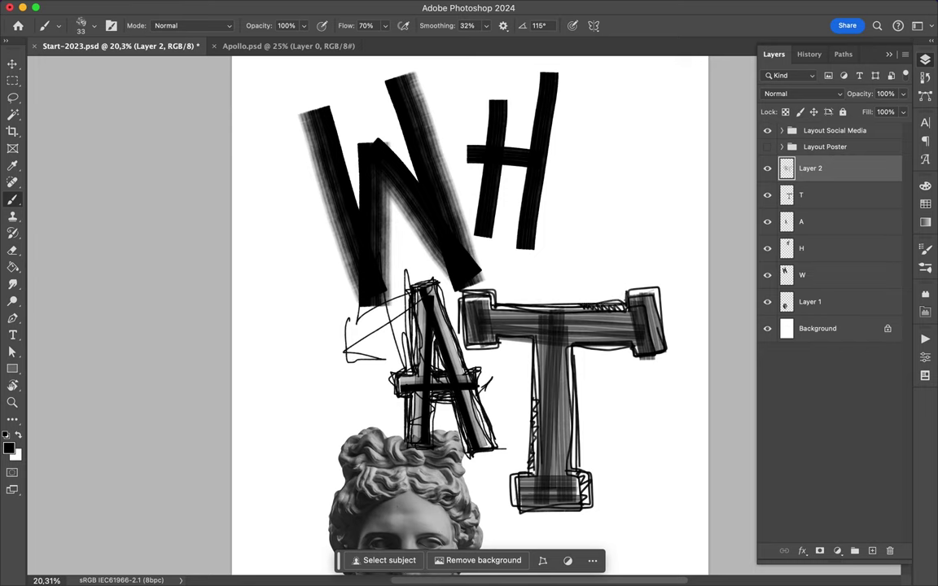
pyautogui.moveTo(627, 356); pyautogui.dragTo(665, 351)
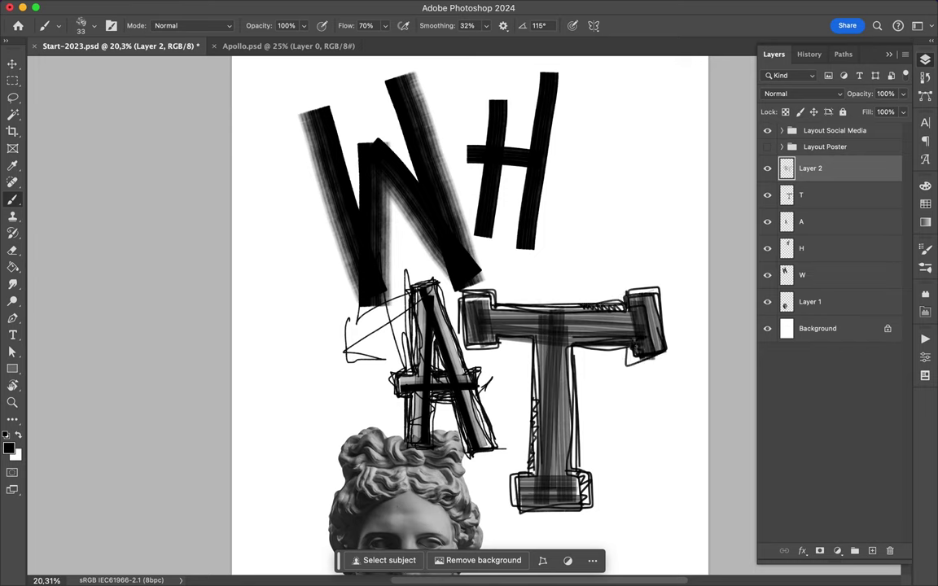
pyautogui.moveTo(580, 358); pyautogui.dragTo(583, 471)
pyautogui.moveTo(468, 440)
pyautogui.mouseDown()
pyautogui.moveTo(526, 448)
pyautogui.moveTo(517, 354)
pyautogui.moveTo(574, 316)
pyautogui.mouseUp()
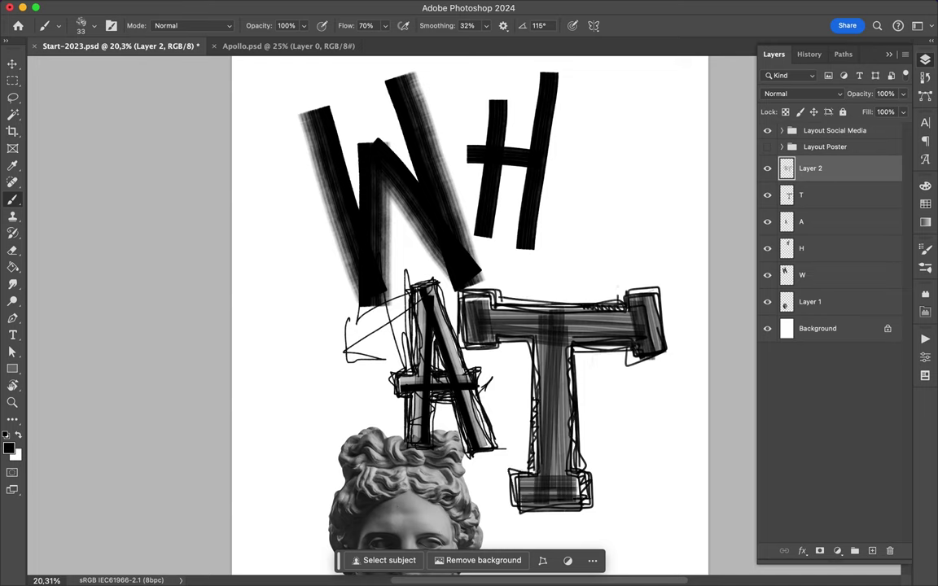
pyautogui.moveTo(629, 364); pyautogui.dragTo(668, 331)
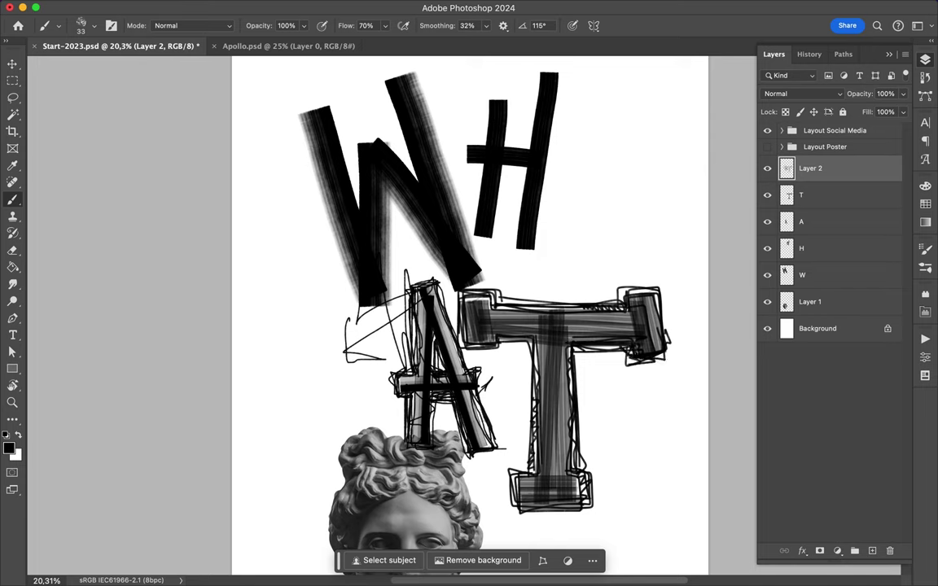
pyautogui.moveTo(457, 452)
pyautogui.mouseDown()
pyautogui.moveTo(525, 465)
pyautogui.moveTo(520, 314)
pyautogui.mouseUp()
pyautogui.moveTo(448, 320)
pyautogui.mouseDown()
pyautogui.moveTo(414, 303)
pyautogui.moveTo(560, 299)
pyautogui.moveTo(586, 270)
pyautogui.mouseUp()
pyautogui.moveTo(489, 321)
pyautogui.mouseDown()
pyautogui.moveTo(505, 419)
pyautogui.moveTo(528, 290)
pyautogui.mouseUp()
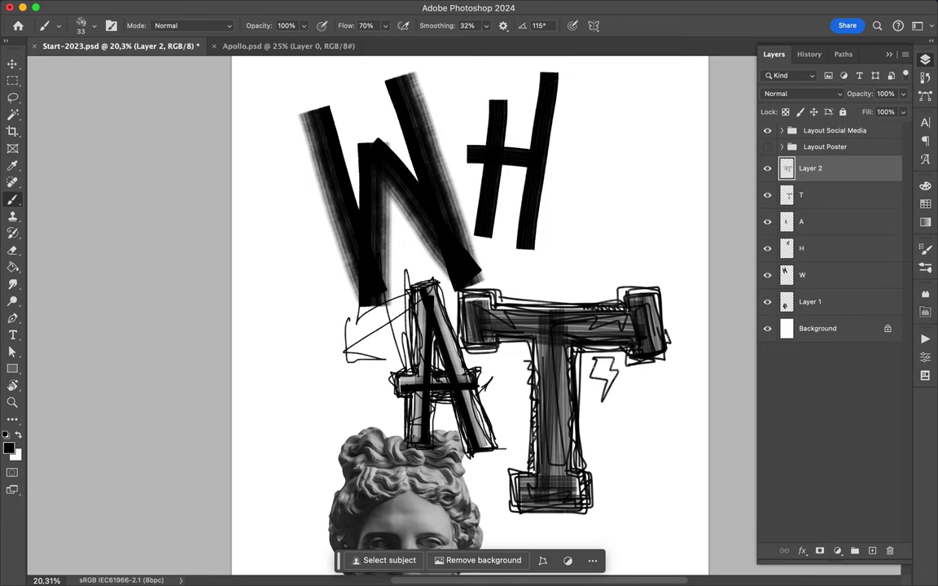
pyautogui.hotkey('ctrl', 'z')
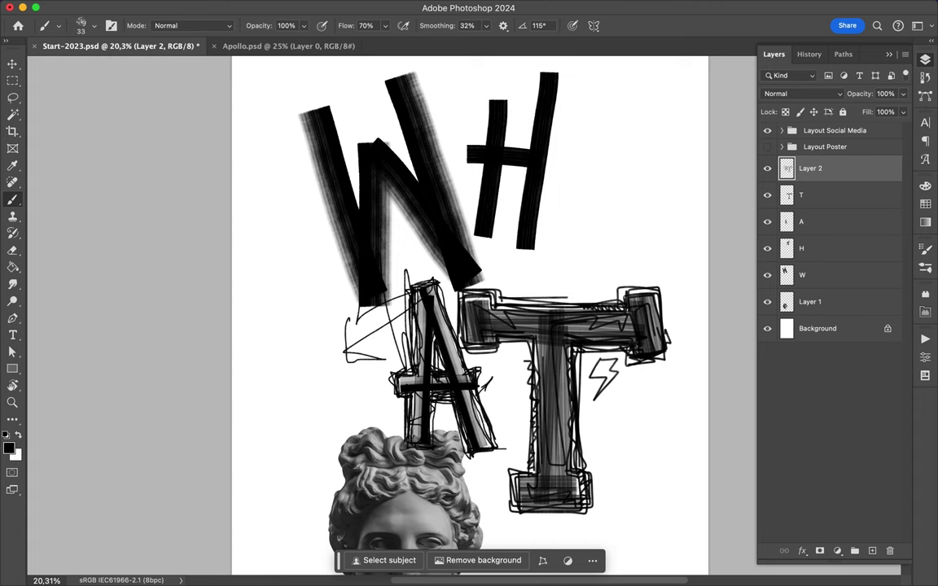
# - Pick the thin It's Going To Run Out brush and outline the W's left and middle strokes
pyautogui.click(81, 26)
pyautogui.scroll(-5, 110, 285)
pyautogui.click(110, 302)
pyautogui.moveTo(359, 155); pyautogui.dragTo(383, 260)
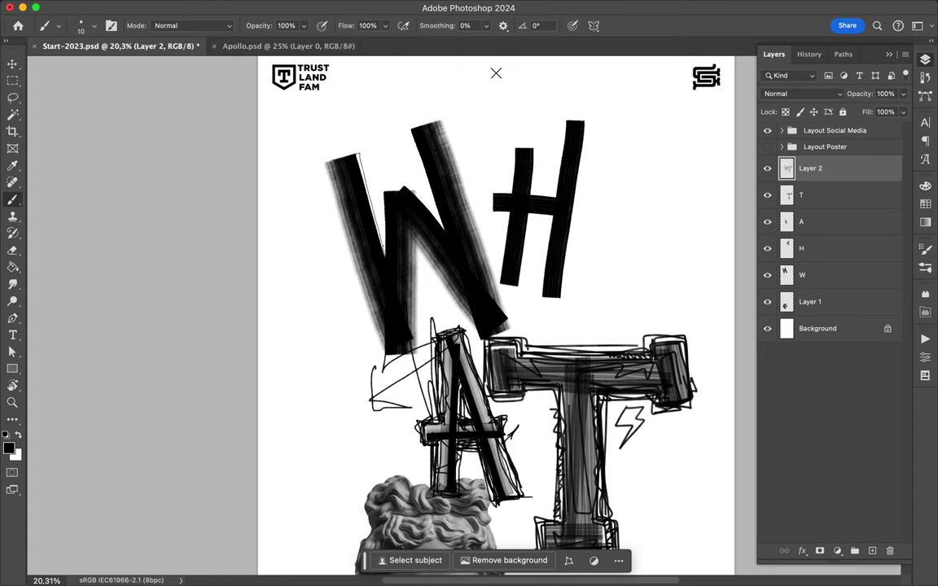
pyautogui.moveTo(411, 127)
pyautogui.mouseDown()
pyautogui.moveTo(440, 121)
pyautogui.moveTo(501, 316)
pyautogui.mouseUp()
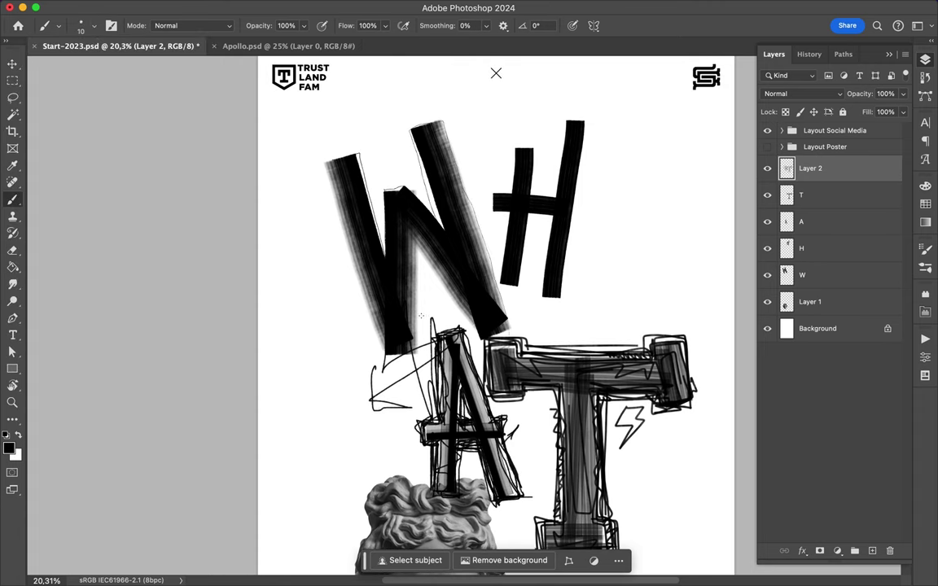
pyautogui.moveTo(378, 208)
pyautogui.mouseDown()
pyautogui.moveTo(338, 285)
pyautogui.moveTo(327, 158)
pyautogui.mouseUp()
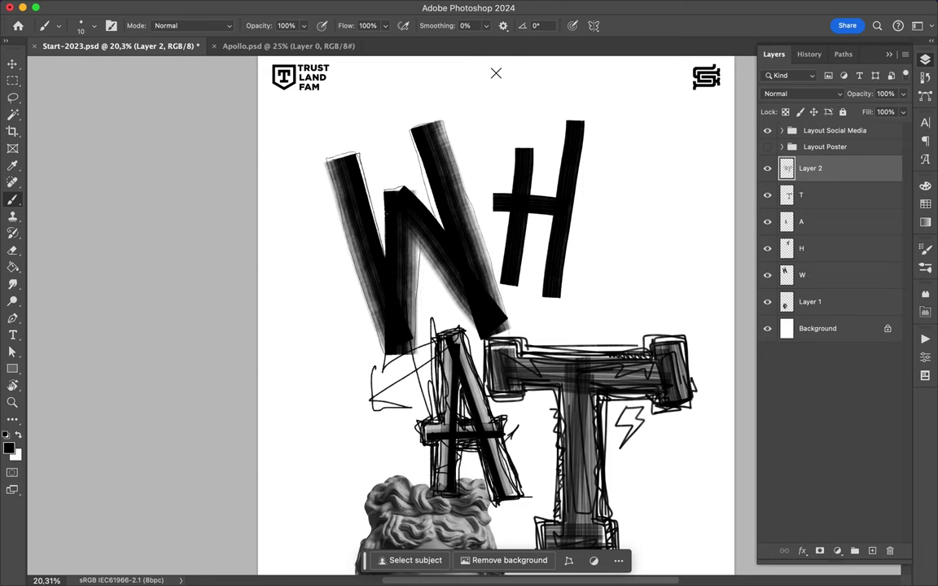
pyautogui.moveTo(345, 227)
pyautogui.mouseDown()
pyautogui.moveTo(367, 163)
pyautogui.moveTo(395, 194)
pyautogui.moveTo(434, 212)
pyautogui.moveTo(457, 294)
pyautogui.mouseUp()
pyautogui.moveTo(515, 326)
pyautogui.mouseDown()
pyautogui.moveTo(444, 236)
pyautogui.moveTo(406, 118)
pyautogui.moveTo(358, 195)
pyautogui.moveTo(326, 154)
pyautogui.mouseUp()
pyautogui.moveTo(333, 271); pyautogui.dragTo(389, 355)
# - Darken the W's left stroke and diagonals with dense hatching marks
pyautogui.moveTo(375, 214)
pyautogui.mouseDown()
pyautogui.moveTo(377, 310)
pyautogui.moveTo(343, 324)
pyautogui.mouseUp()
pyautogui.moveTo(373, 247); pyautogui.dragTo(358, 325)
pyautogui.moveTo(407, 260)
pyautogui.mouseDown()
pyautogui.moveTo(437, 309)
pyautogui.moveTo(431, 301)
pyautogui.mouseUp()
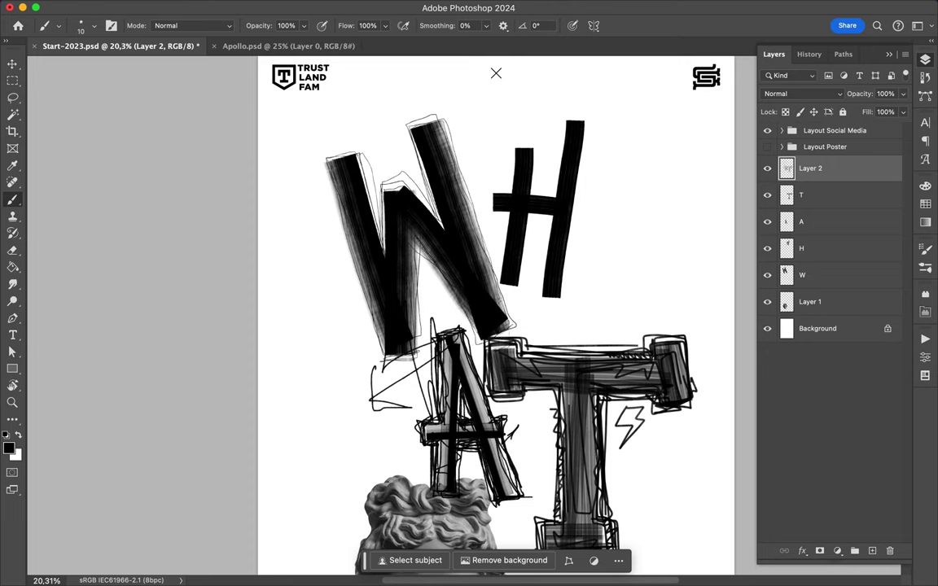
pyautogui.moveTo(330, 162); pyautogui.dragTo(371, 322)
pyautogui.moveTo(335, 183); pyautogui.dragTo(358, 269)
pyautogui.moveTo(326, 157); pyautogui.dragTo(376, 232)
pyautogui.moveTo(391, 114)
pyautogui.mouseDown()
pyautogui.moveTo(367, 200)
pyautogui.moveTo(460, 289)
pyautogui.mouseUp()
pyautogui.moveTo(411, 138); pyautogui.dragTo(430, 210)
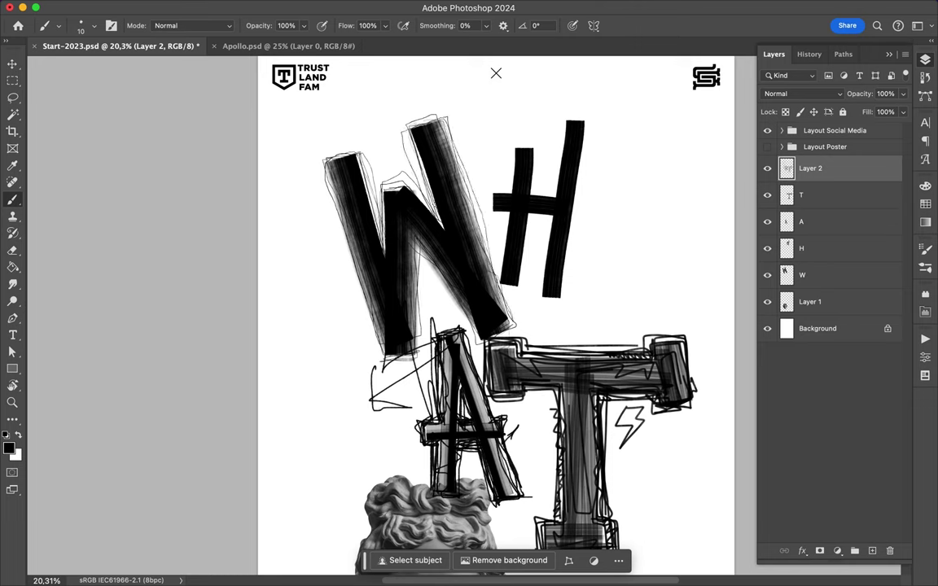
pyautogui.moveTo(342, 175); pyautogui.dragTo(368, 326)
# - Hatch along the W's middle diagonal and add thin lines atop its strokes
pyautogui.moveTo(375, 221); pyautogui.dragTo(412, 268)
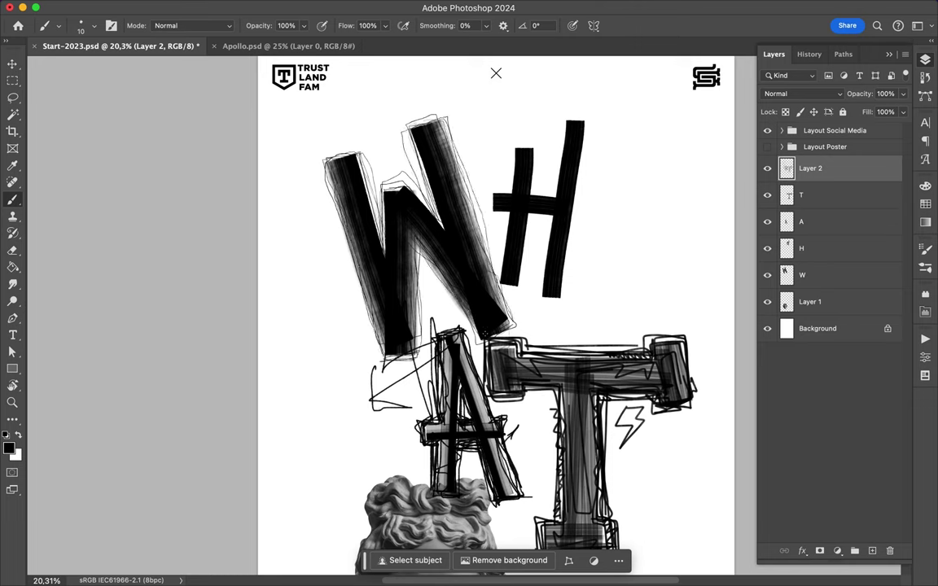
pyautogui.moveTo(464, 288); pyautogui.dragTo(420, 195)
pyautogui.moveTo(492, 323); pyautogui.dragTo(399, 211)
pyautogui.moveTo(453, 158)
pyautogui.mouseDown()
pyautogui.moveTo(438, 110)
pyautogui.moveTo(466, 187)
pyautogui.mouseUp()
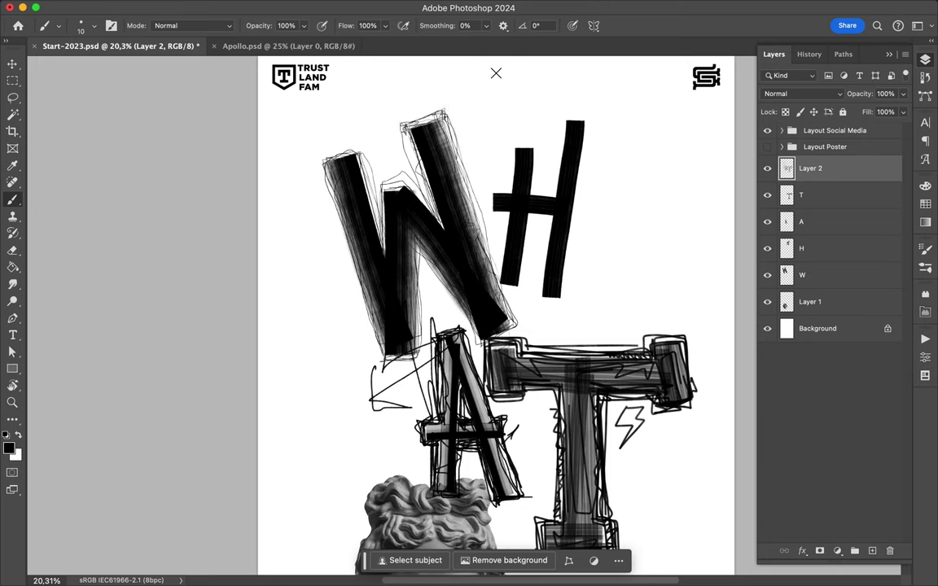
pyautogui.moveTo(514, 309); pyautogui.dragTo(415, 183)
pyautogui.moveTo(362, 184); pyautogui.dragTo(327, 151)
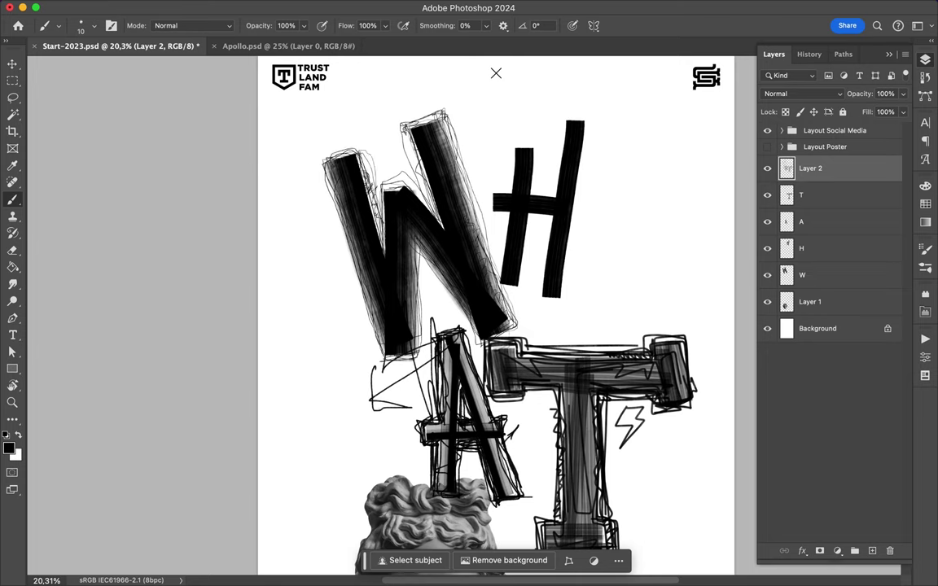
pyautogui.moveTo(427, 210); pyautogui.dragTo(416, 139)
pyautogui.moveTo(389, 106); pyautogui.dragTo(460, 302)
pyautogui.click(702, 8)
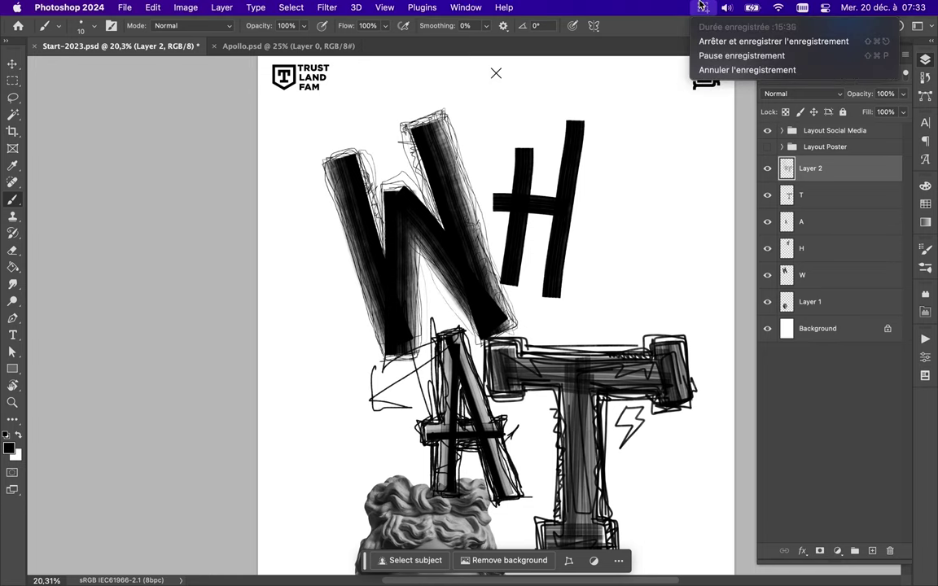
# - Add more hatching over the W's left outline and left strokes
pyautogui.click(774, 41)
pyautogui.moveTo(324, 151); pyautogui.dragTo(376, 326)
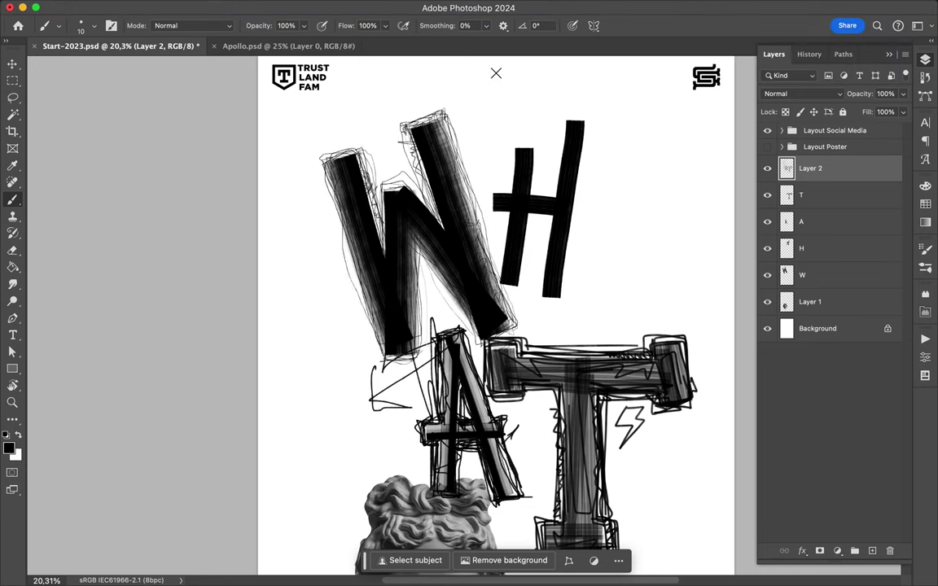
pyautogui.moveTo(375, 213)
pyautogui.mouseDown()
pyautogui.moveTo(433, 305)
pyautogui.moveTo(411, 124)
pyautogui.moveTo(383, 191)
pyautogui.moveTo(347, 166)
pyautogui.mouseUp()
pyautogui.moveTo(389, 196)
pyautogui.mouseDown()
pyautogui.moveTo(343, 220)
pyautogui.moveTo(311, 264)
pyautogui.mouseUp()
pyautogui.moveTo(371, 317)
pyautogui.mouseDown()
pyautogui.moveTo(380, 222)
pyautogui.moveTo(430, 303)
pyautogui.moveTo(409, 119)
pyautogui.mouseUp()
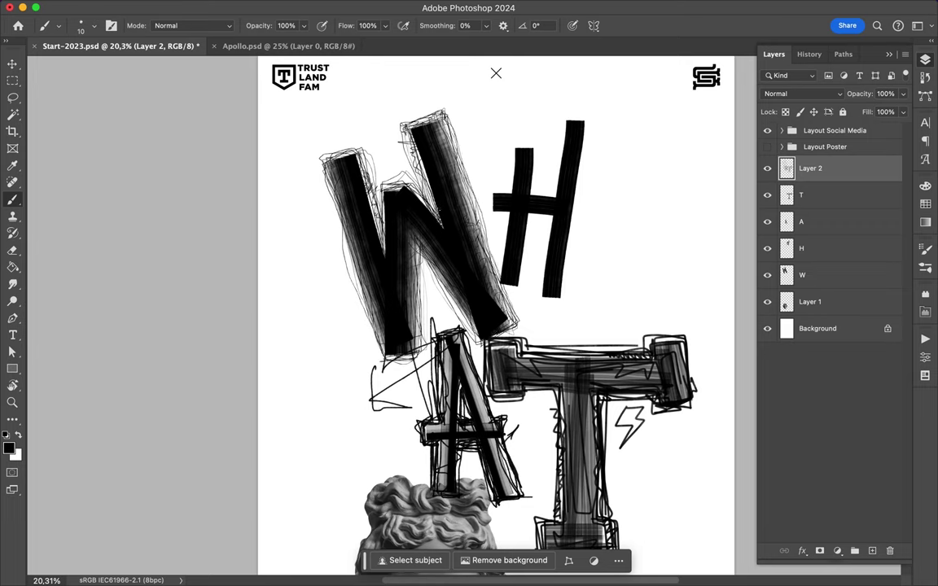
pyautogui.moveTo(328, 153)
pyautogui.mouseDown()
pyautogui.moveTo(342, 216)
pyautogui.moveTo(360, 161)
pyautogui.mouseUp()
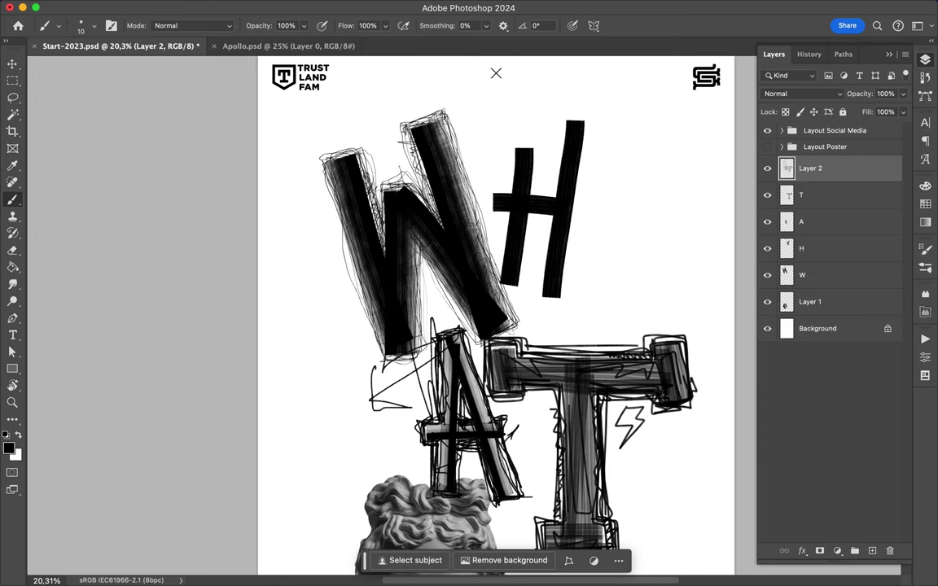
pyautogui.moveTo(292, 160); pyautogui.dragTo(352, 322)
pyautogui.moveTo(383, 225)
pyautogui.mouseDown()
pyautogui.moveTo(380, 313)
pyautogui.moveTo(391, 267)
pyautogui.mouseUp()
pyautogui.moveTo(299, 198); pyautogui.dragTo(308, 168)
# - Hatch the W's middle and outer left strokes, then select the 38 px Getting Messy brush
pyautogui.moveTo(376, 103); pyautogui.dragTo(419, 181)
pyautogui.moveTo(412, 116); pyautogui.dragTo(443, 244)
pyautogui.moveTo(407, 100); pyautogui.dragTo(427, 200)
pyautogui.moveTo(381, 225); pyautogui.dragTo(361, 325)
pyautogui.moveTo(390, 245); pyautogui.dragTo(378, 281)
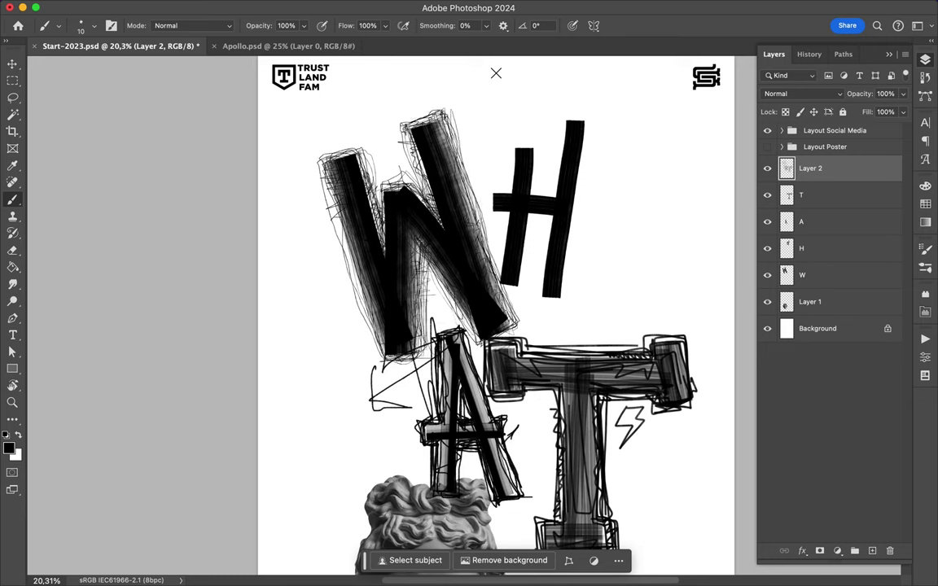
pyautogui.moveTo(298, 174)
pyautogui.mouseDown()
pyautogui.moveTo(323, 282)
pyautogui.moveTo(345, 320)
pyautogui.mouseUp()
pyautogui.moveTo(380, 254); pyautogui.dragTo(376, 310)
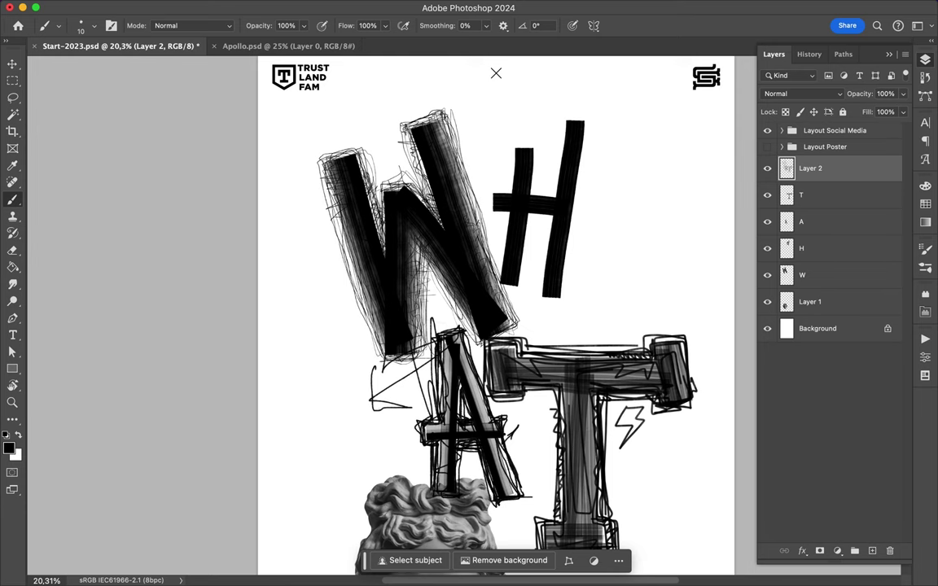
pyautogui.click(101, 29)
pyautogui.click(112, 328)
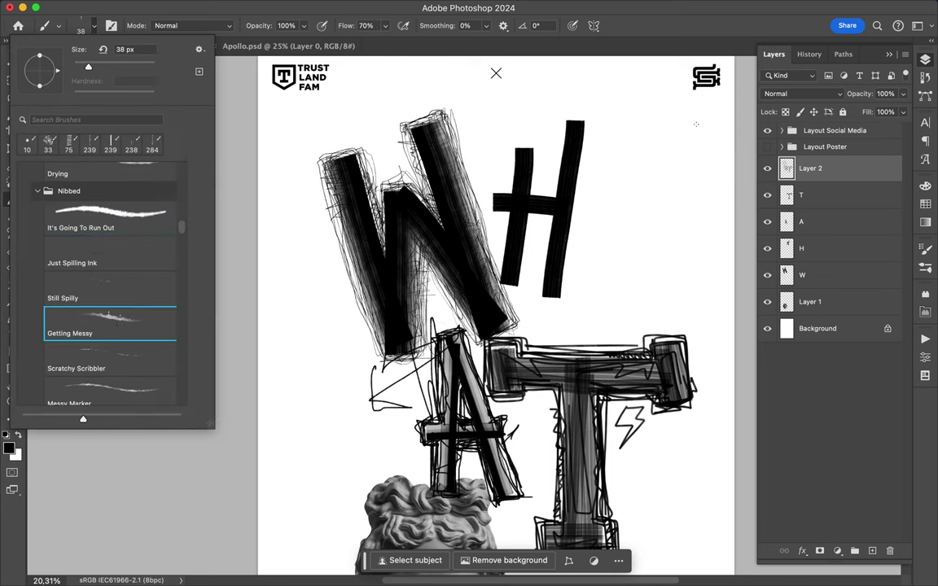
# - Sketch rough, messy outlines around the H's left stem, crossbar and right stem
pyautogui.scroll(2, 511, 172)
pyautogui.click(511, 172)
pyautogui.moveTo(510, 172)
pyautogui.mouseDown()
pyautogui.moveTo(453, 245)
pyautogui.moveTo(467, 322)
pyautogui.moveTo(505, 260)
pyautogui.moveTo(530, 267)
pyautogui.moveTo(517, 377)
pyautogui.moveTo(580, 145)
pyautogui.moveTo(538, 233)
pyautogui.moveTo(509, 175)
pyautogui.moveTo(463, 231)
pyautogui.moveTo(453, 265)
pyautogui.moveTo(466, 358)
pyautogui.moveTo(456, 244)
pyautogui.moveTo(479, 297)
pyautogui.mouseUp()
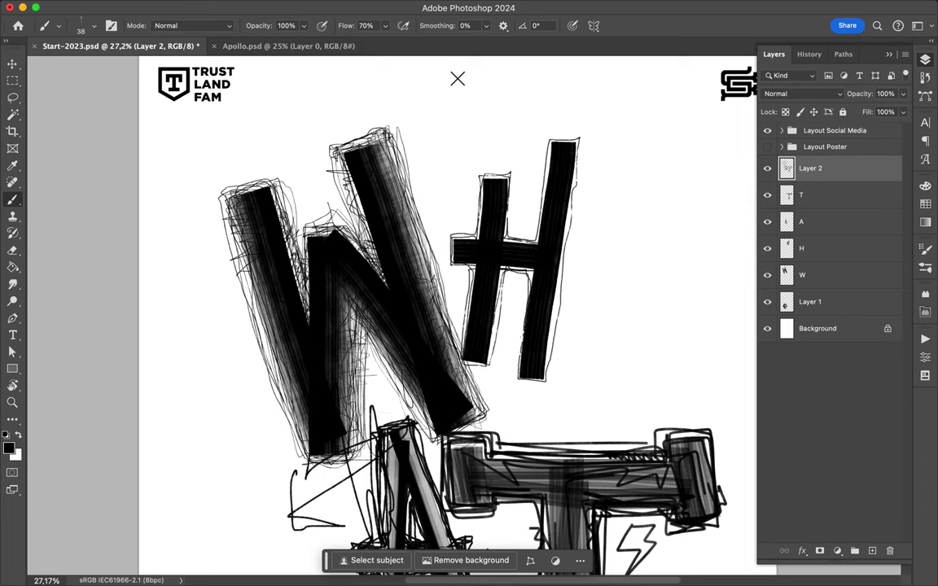
pyautogui.moveTo(528, 381)
pyautogui.mouseDown()
pyautogui.moveTo(550, 140)
pyautogui.moveTo(540, 186)
pyautogui.moveTo(573, 133)
pyautogui.mouseUp()
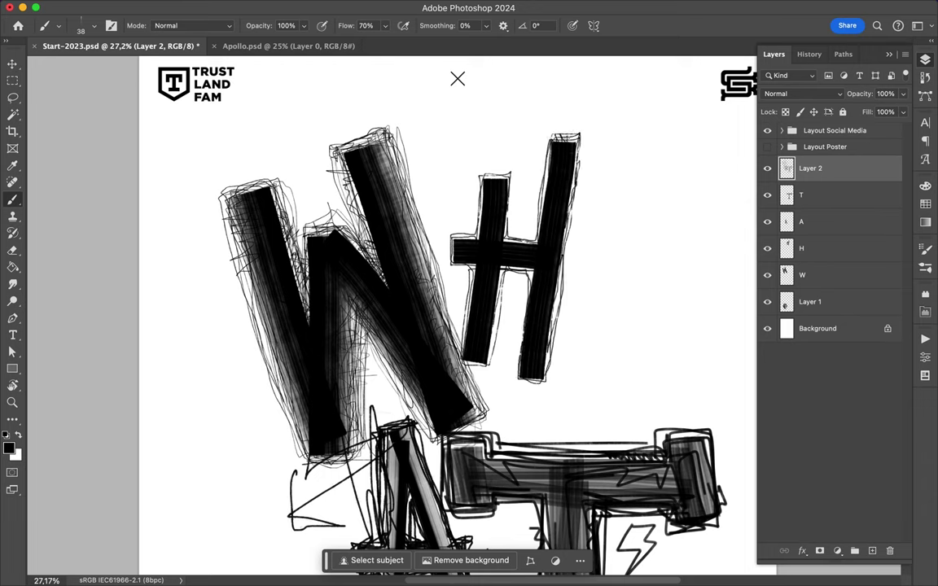
pyautogui.moveTo(482, 174); pyautogui.dragTo(511, 242)
pyautogui.moveTo(509, 171)
pyautogui.mouseDown()
pyautogui.moveTo(452, 264)
pyautogui.moveTo(473, 363)
pyautogui.mouseUp()
pyautogui.moveTo(448, 243)
pyautogui.mouseDown()
pyautogui.moveTo(471, 325)
pyautogui.moveTo(421, 237)
pyautogui.mouseUp()
pyautogui.moveTo(422, 298); pyautogui.dragTo(408, 233)
pyautogui.moveTo(464, 245); pyautogui.dragTo(469, 330)
pyautogui.moveTo(476, 207)
pyautogui.mouseDown()
pyautogui.moveTo(468, 292)
pyautogui.moveTo(481, 342)
pyautogui.mouseUp()
pyautogui.moveTo(499, 299)
pyautogui.mouseDown()
pyautogui.moveTo(522, 130)
pyautogui.moveTo(501, 294)
pyautogui.mouseUp()
# - Add more loose outlines along the H's right bar, a drip line below, and shading strokes
pyautogui.moveTo(544, 135)
pyautogui.mouseDown()
pyautogui.moveTo(515, 381)
pyautogui.moveTo(593, 134)
pyautogui.moveTo(557, 398)
pyautogui.mouseUp()
pyautogui.moveTo(570, 326); pyautogui.dragTo(561, 359)
pyautogui.moveTo(587, 130); pyautogui.dragTo(573, 256)
pyautogui.moveTo(515, 167)
pyautogui.mouseDown()
pyautogui.moveTo(481, 171)
pyautogui.moveTo(481, 212)
pyautogui.mouseUp()
pyautogui.moveTo(487, 163); pyautogui.dragTo(516, 175)
pyautogui.moveTo(453, 230)
pyautogui.mouseDown()
pyautogui.moveTo(448, 268)
pyautogui.moveTo(462, 338)
pyautogui.mouseUp()
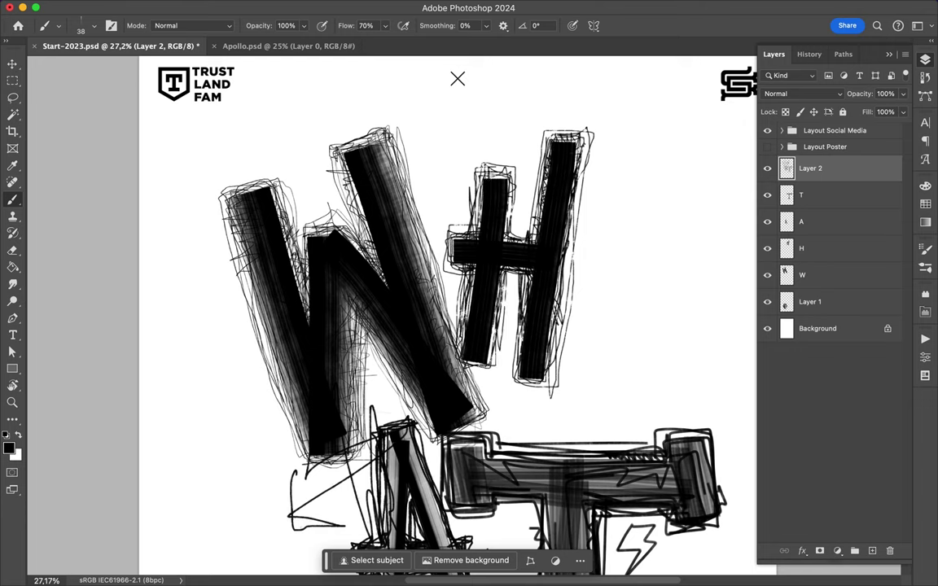
pyautogui.moveTo(516, 292); pyautogui.dragTo(559, 389)
pyautogui.moveTo(456, 350)
pyautogui.mouseDown()
pyautogui.moveTo(468, 273)
pyautogui.moveTo(521, 252)
pyautogui.moveTo(558, 431)
pyautogui.mouseUp()
pyautogui.moveTo(521, 122)
pyautogui.mouseDown()
pyautogui.moveTo(489, 167)
pyautogui.moveTo(525, 204)
pyautogui.moveTo(509, 308)
pyautogui.mouseUp()
pyautogui.moveTo(505, 183); pyautogui.dragTo(501, 322)
pyautogui.moveTo(529, 205); pyautogui.dragTo(505, 286)
pyautogui.moveTo(467, 243); pyautogui.dragTo(456, 213)
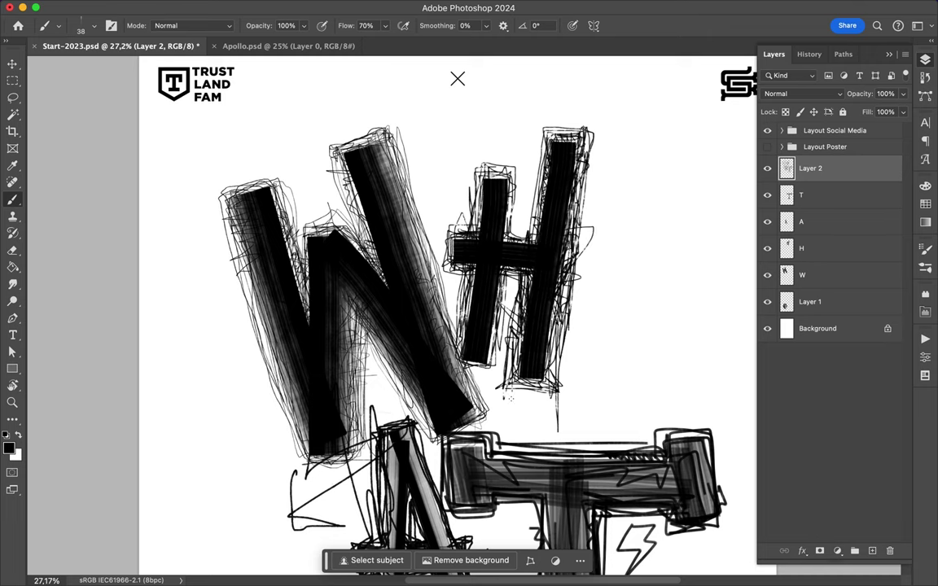
pyautogui.scroll(-2, 468, 383)
# - Select the Dirty Wash brush preset
pyautogui.scroll(-1, 469, 342)
pyautogui.click(82, 25)
pyautogui.scroll(5, 98, 244)
pyautogui.scroll(3, 98, 212)
pyautogui.click(97, 206)
pyautogui.scroll(-3, 97, 206)
pyautogui.scroll(3, 98, 245)
pyautogui.click(97, 322)
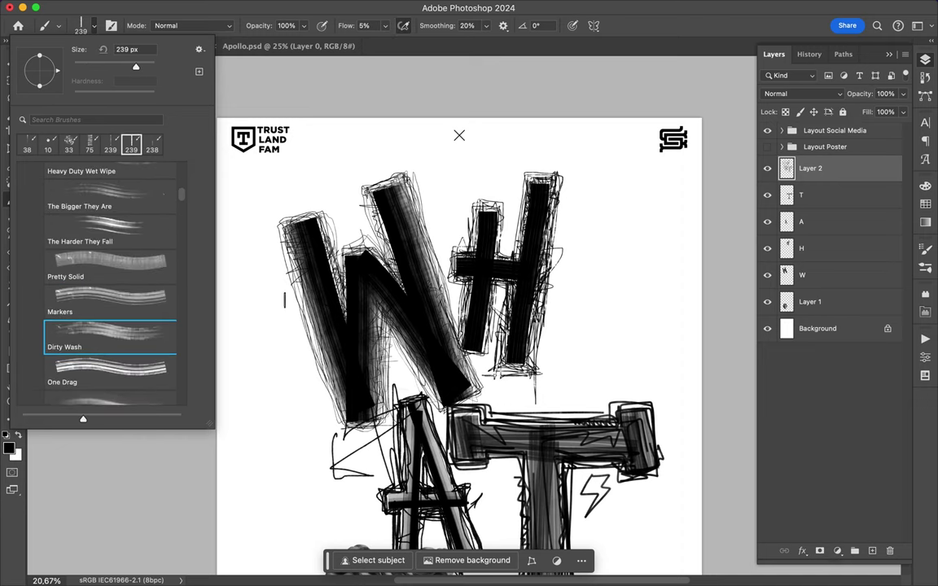
# - Paint broad grey streaks to the left of the W and below the letters
pyautogui.moveTo(265, 269)
pyautogui.mouseDown()
pyautogui.moveTo(301, 330)
pyautogui.moveTo(580, 308)
pyautogui.mouseUp()
pyautogui.scroll(-3, 459, 326)
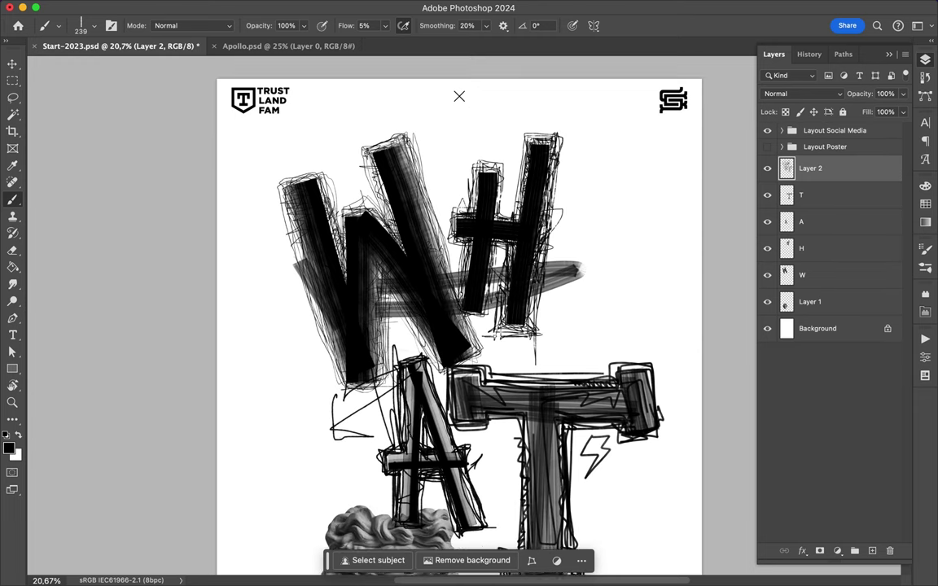
pyautogui.moveTo(406, 346); pyautogui.dragTo(546, 415)
pyautogui.scroll(-5, 459, 326)
pyautogui.moveTo(313, 229); pyautogui.dragTo(368, 254)
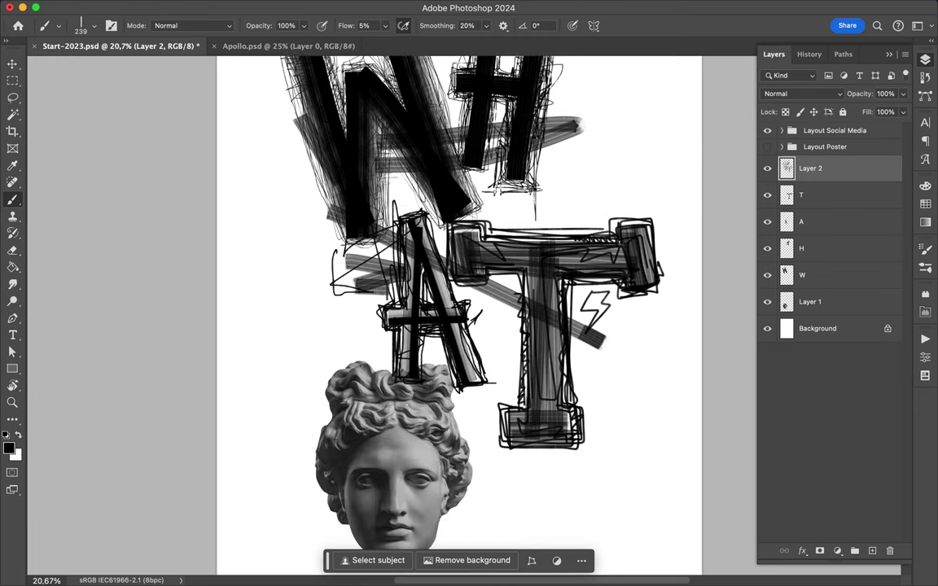
pyautogui.scroll(6, 459, 326)
# - With another preset, paint grey streaks across the W and H crossbar and along the H's left stem
pyautogui.click(88, 25)
pyautogui.click(257, 185)
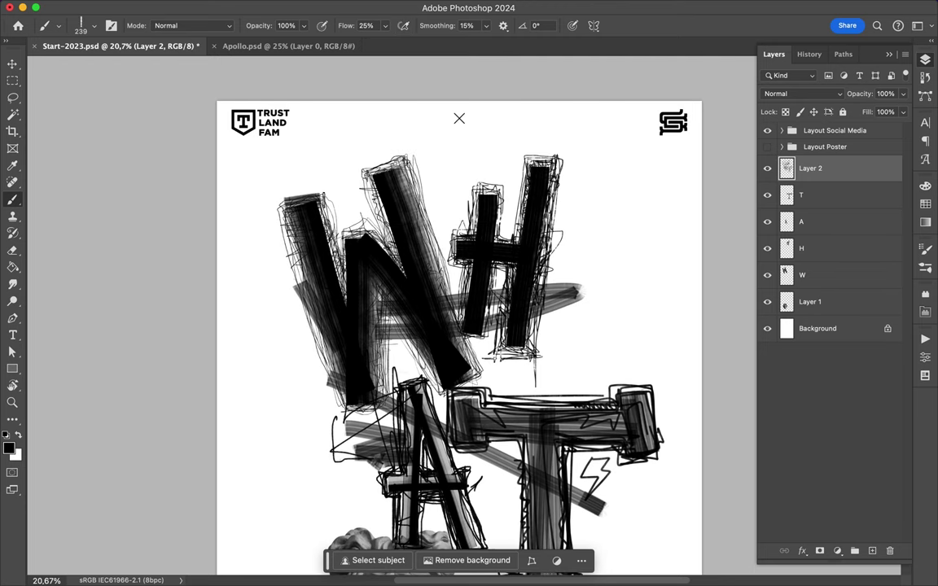
pyautogui.moveTo(290, 187); pyautogui.dragTo(495, 245)
pyautogui.moveTo(505, 150)
pyautogui.mouseDown()
pyautogui.moveTo(489, 308)
pyautogui.moveTo(472, 216)
pyautogui.mouseUp()
pyautogui.scroll(-2, 468, 244)
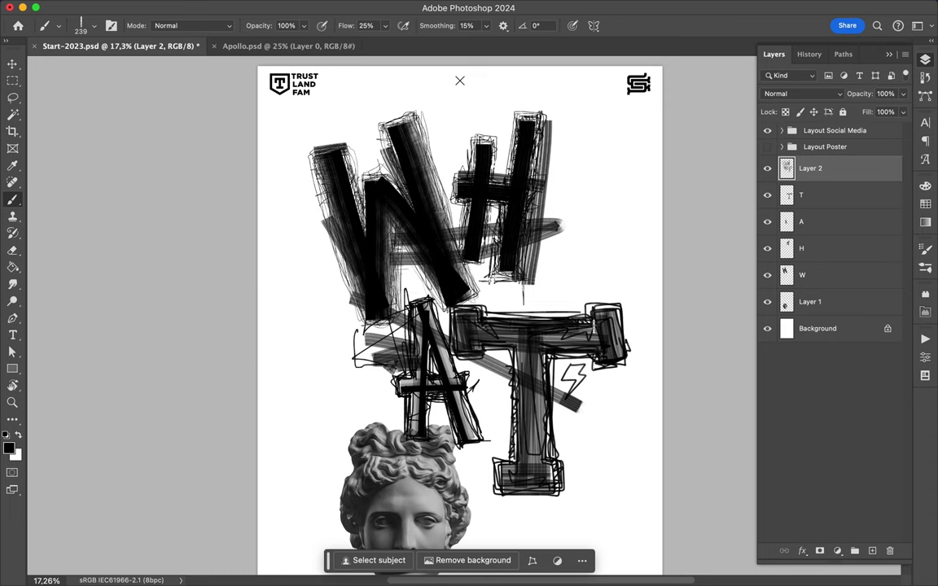
# - Add grey strokes on the T's stem, base and crossbar, the H's top-right, and beside the W and A
pyautogui.moveTo(545, 474); pyautogui.dragTo(542, 366)
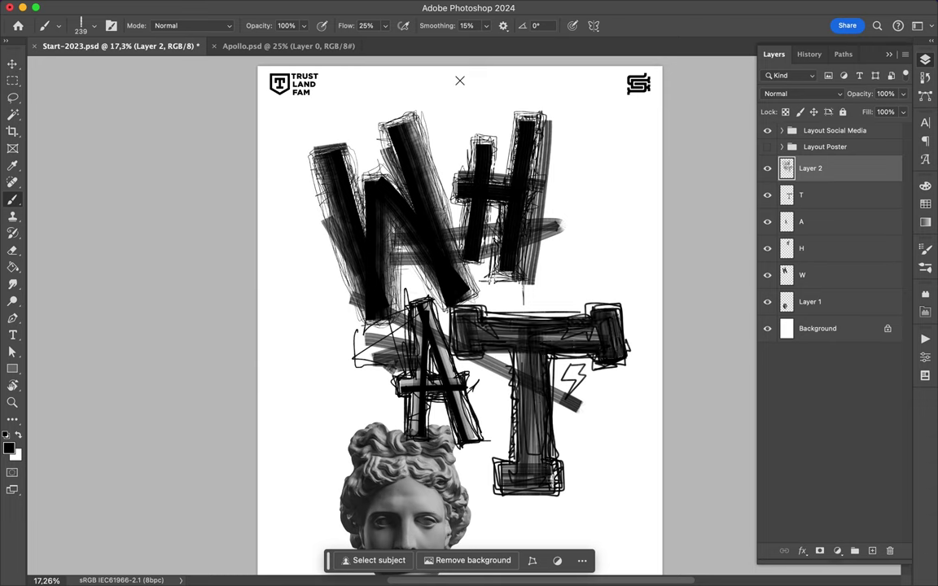
pyautogui.moveTo(525, 501); pyautogui.dragTo(570, 498)
pyautogui.moveTo(480, 306); pyautogui.dragTo(601, 313)
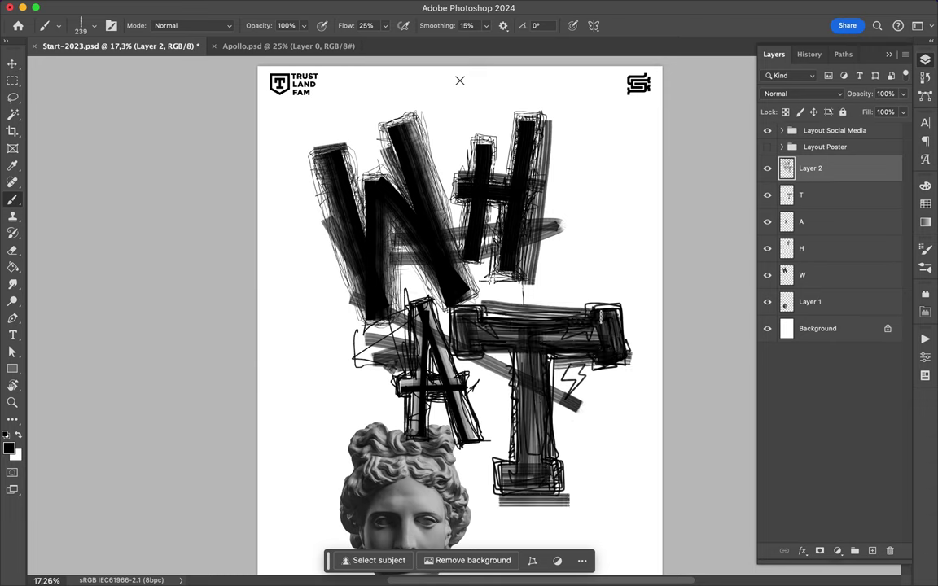
pyautogui.moveTo(550, 106); pyautogui.dragTo(582, 89)
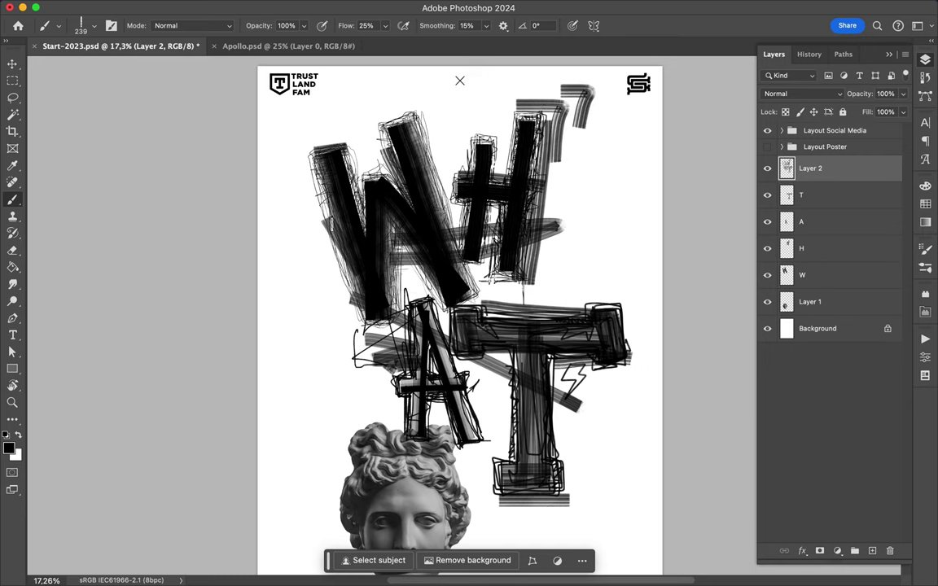
pyautogui.moveTo(330, 261); pyautogui.dragTo(354, 330)
pyautogui.moveTo(314, 294)
pyautogui.mouseDown()
pyautogui.moveTo(319, 322)
pyautogui.moveTo(358, 367)
pyautogui.mouseUp()
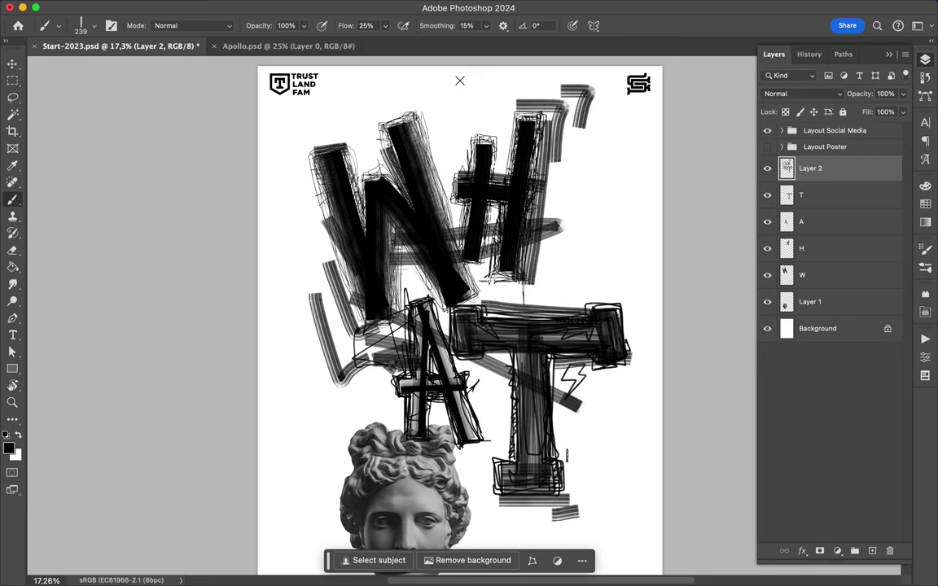
pyautogui.moveTo(568, 465)
pyautogui.mouseDown()
pyautogui.moveTo(562, 521)
pyautogui.moveTo(574, 538)
pyautogui.mouseUp()
pyautogui.scroll(-2, 460, 318)
# - With The Harder They Fall brush, stamp small black dabs left of and above the W
pyautogui.click(94, 25)
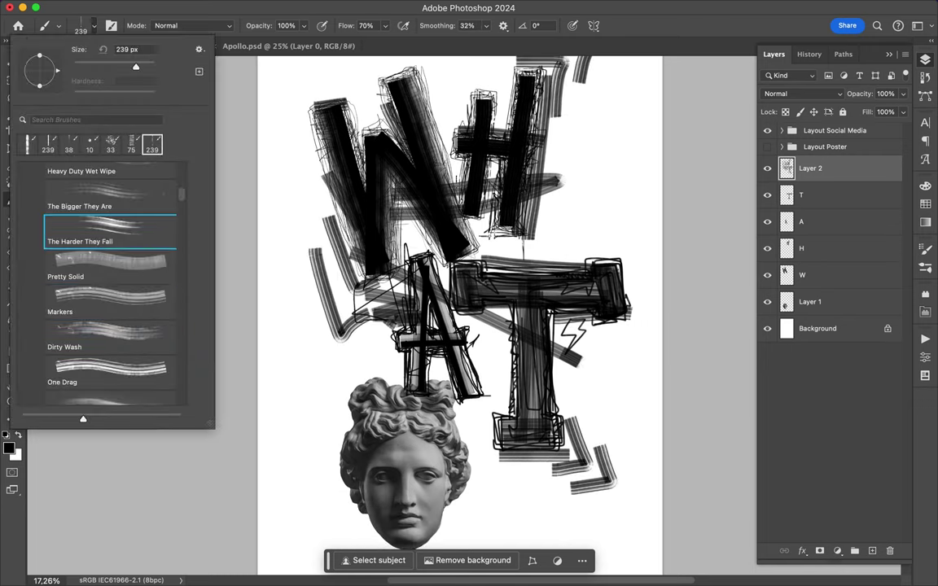
pyautogui.doubleClick(98, 244)
pyautogui.moveTo(416, 204); pyautogui.dragTo(488, 192)
pyautogui.click(312, 165)
pyautogui.click(330, 92)
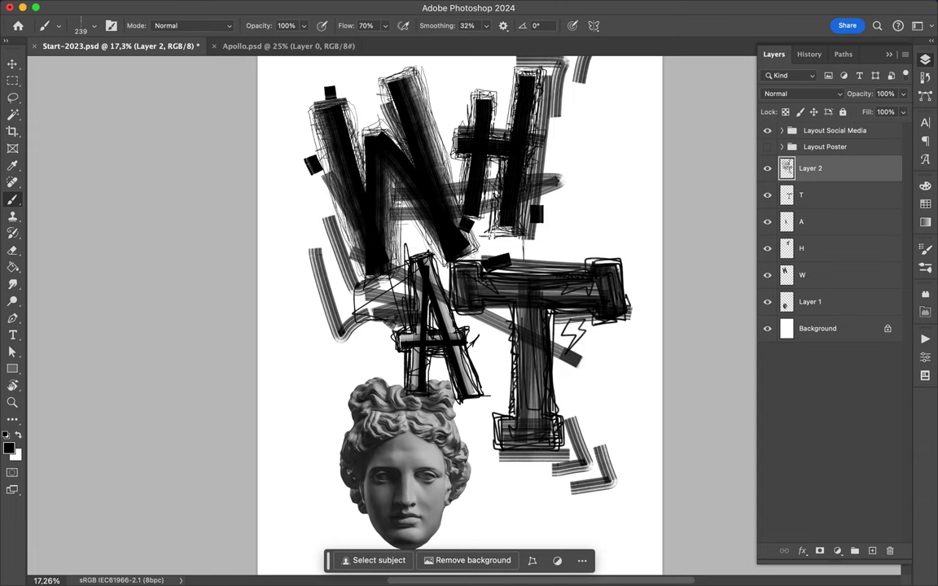
# - Switch to a 158 px preset and stamp black dabs near the letters and above the T
pyautogui.click(58, 25)
pyautogui.doubleClick(82, 239)
pyautogui.click(471, 410)
pyautogui.click(561, 256)
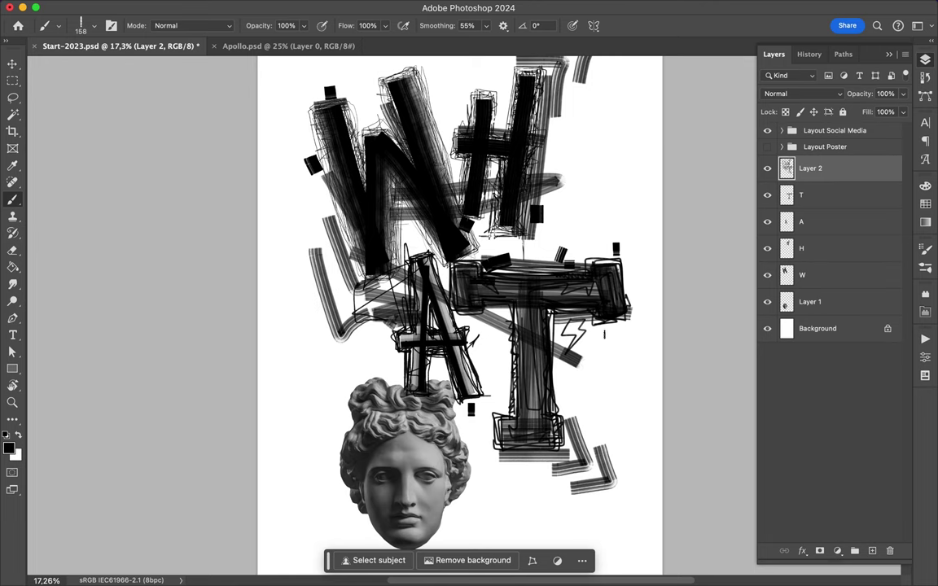
pyautogui.scroll(-3, 604, 336)
pyautogui.scroll(-1, 603, 336)
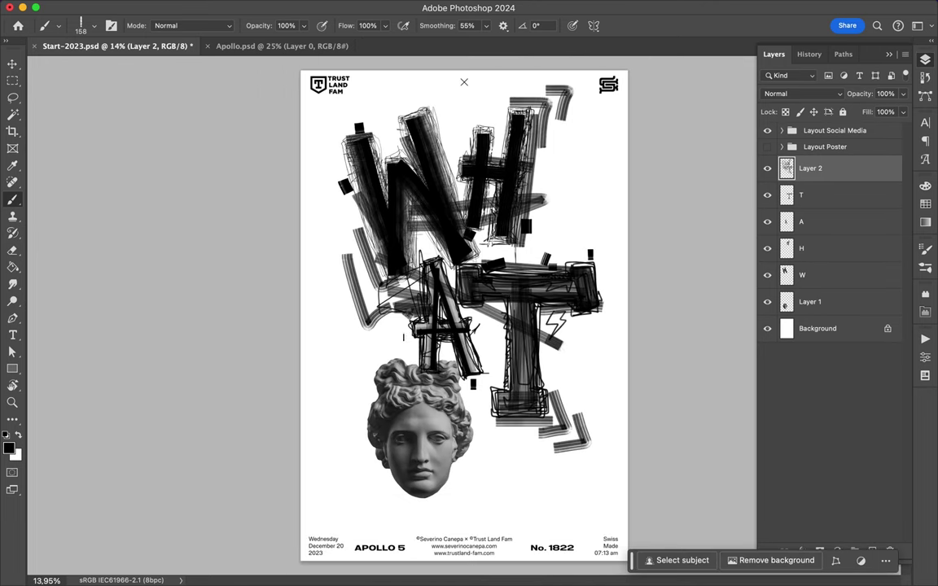
# - Nudge the lettering down slightly and duplicate the Apollo head layer
pyautogui.press('v')
pyautogui.moveTo(376, 362); pyautogui.dragTo(377, 400)
pyautogui.click(823, 302)
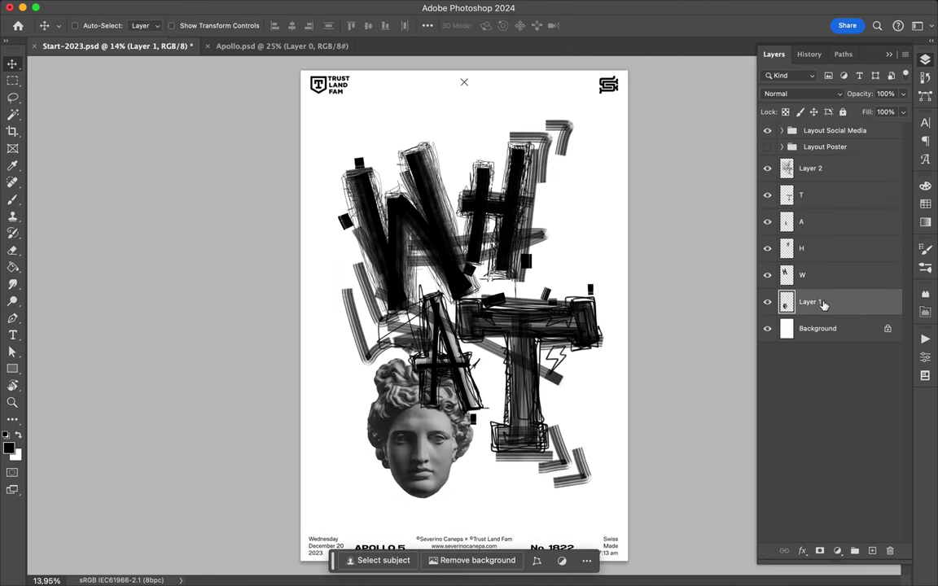
pyautogui.hotkey('ctrl', 'j')
pyautogui.click(767, 329)
# - Lasso the head's upper half onto its own layer and move it beside the H
pyautogui.press('l')
pyautogui.moveTo(383, 359)
pyautogui.mouseDown()
pyautogui.moveTo(491, 440)
pyautogui.moveTo(423, 317)
pyautogui.mouseUp()
pyautogui.hotkey('ctrl', 'j')
pyautogui.press('v')
pyautogui.moveTo(448, 407); pyautogui.dragTo(554, 240)
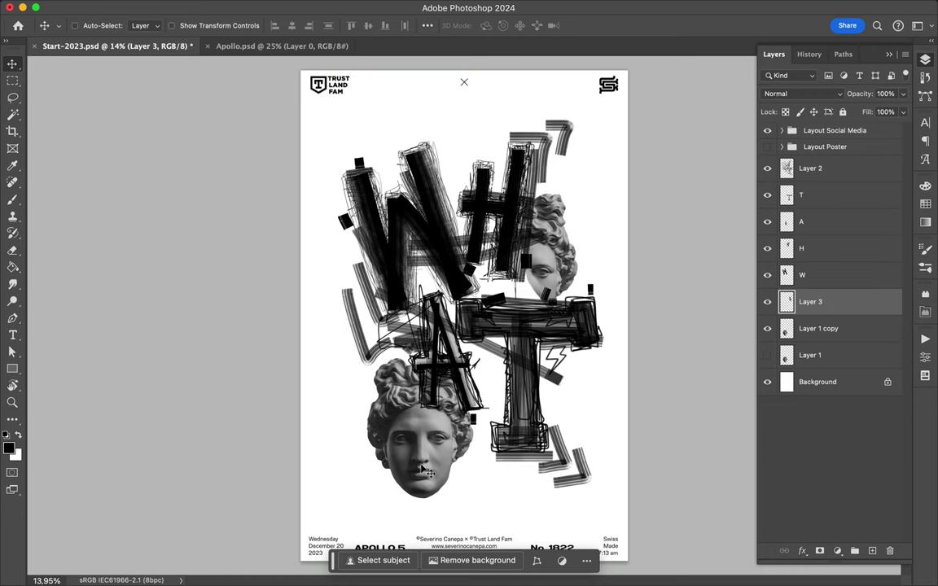
pyautogui.click(374, 461)
# - Lasso the lower face onto a new layer, move it beside the A, and hide the head copy
pyautogui.press('l')
pyautogui.moveTo(350, 399); pyautogui.dragTo(325, 383)
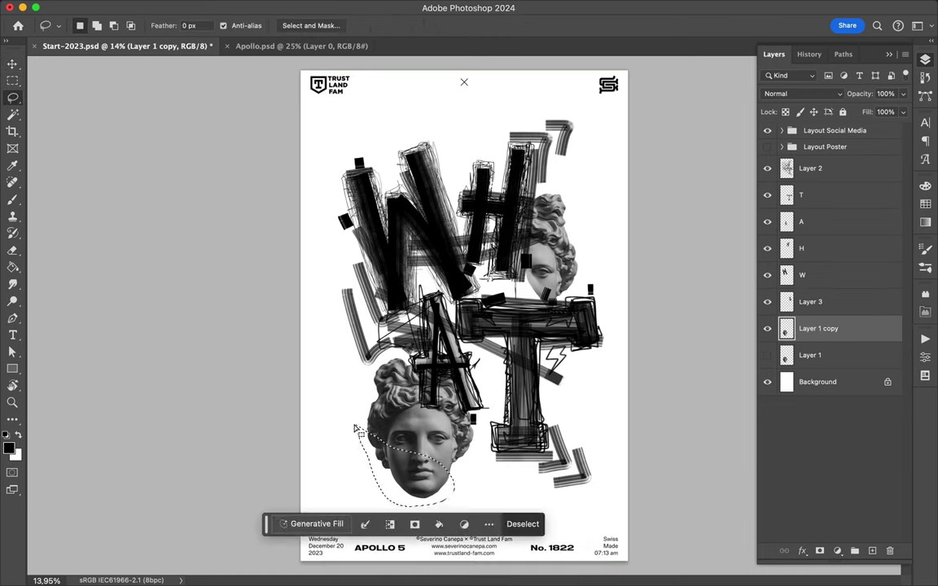
pyautogui.hotkey('ctrl', 'j')
pyautogui.press('v')
pyautogui.moveTo(421, 436); pyautogui.dragTo(420, 407)
pyautogui.click(815, 355)
pyautogui.click(767, 355)
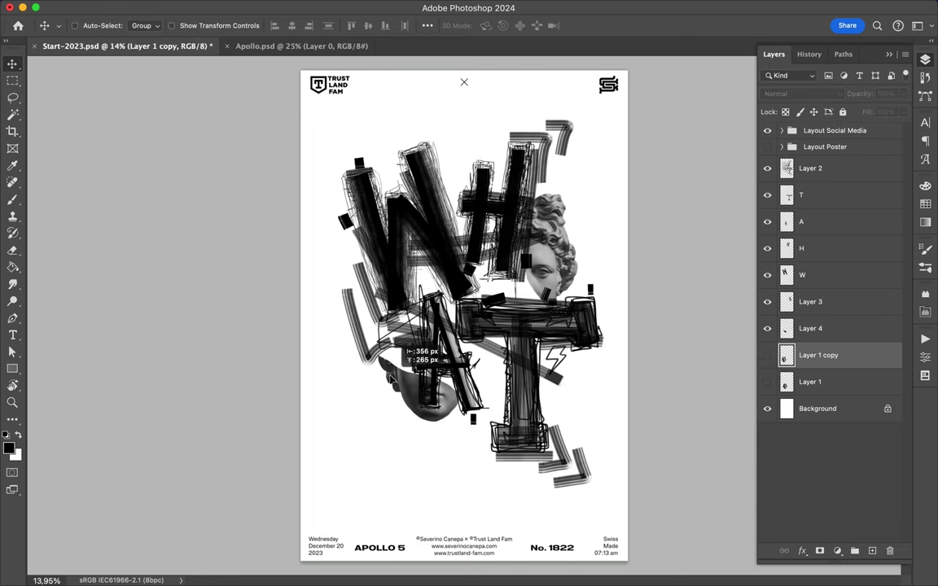
# - Select the lower-face fragment layer and return to the Brush tool with the colour swatches
pyautogui.click(815, 328)
pyautogui.scroll(2, 464, 309)
pyautogui.press('b')
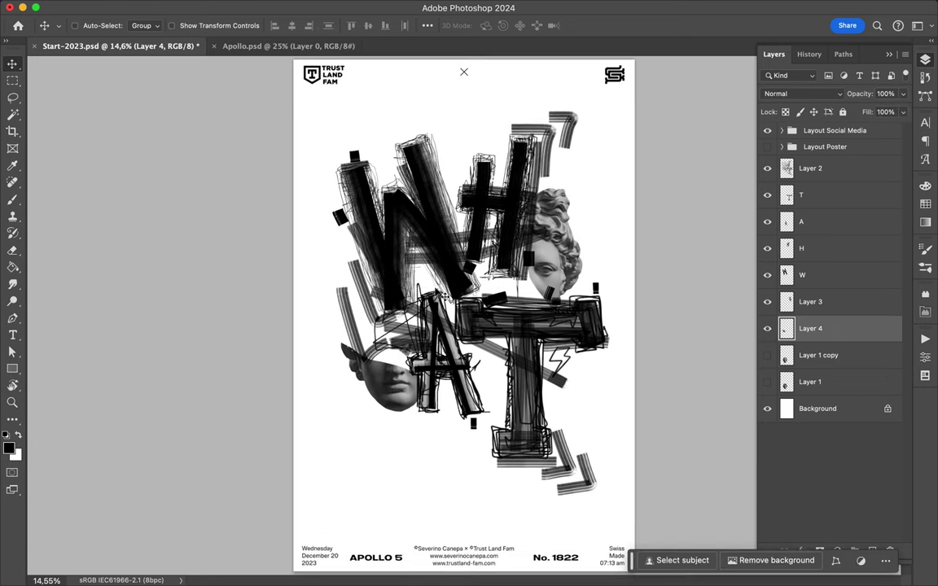
pyautogui.click(925, 203)
# - Draw a rectangle behind the artwork and add a new Layer 5 just above the Background
pyautogui.press('u')
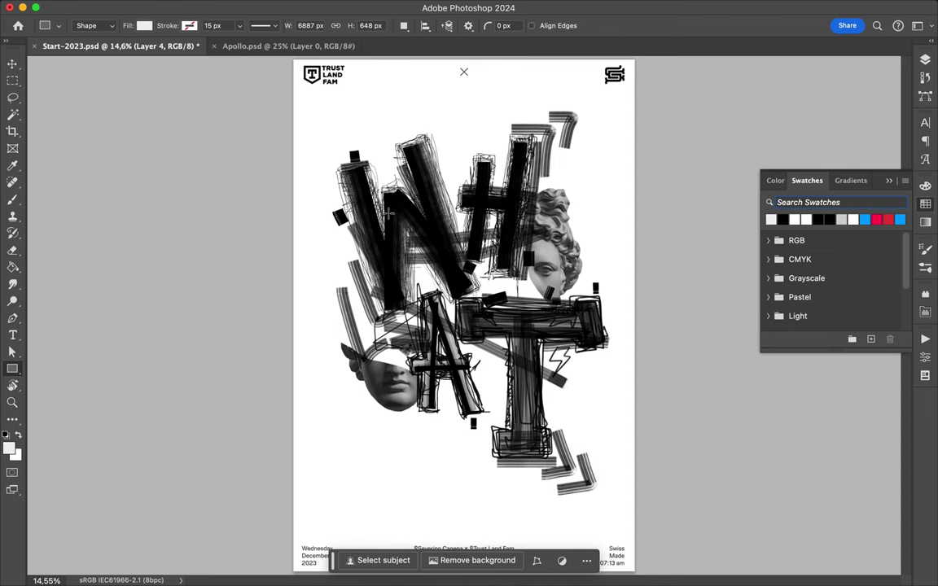
pyautogui.moveTo(391, 214); pyautogui.dragTo(533, 397)
pyautogui.click(925, 59)
pyautogui.hotkey('ctrl', 'shift', '[')
pyautogui.press('b')
pyautogui.rightClick(381, 388)
pyautogui.press('Escape')
pyautogui.hotkey('ctrl', 'shift', 'alt', 'n')
pyautogui.moveTo(815, 168); pyautogui.dragTo(814, 449)
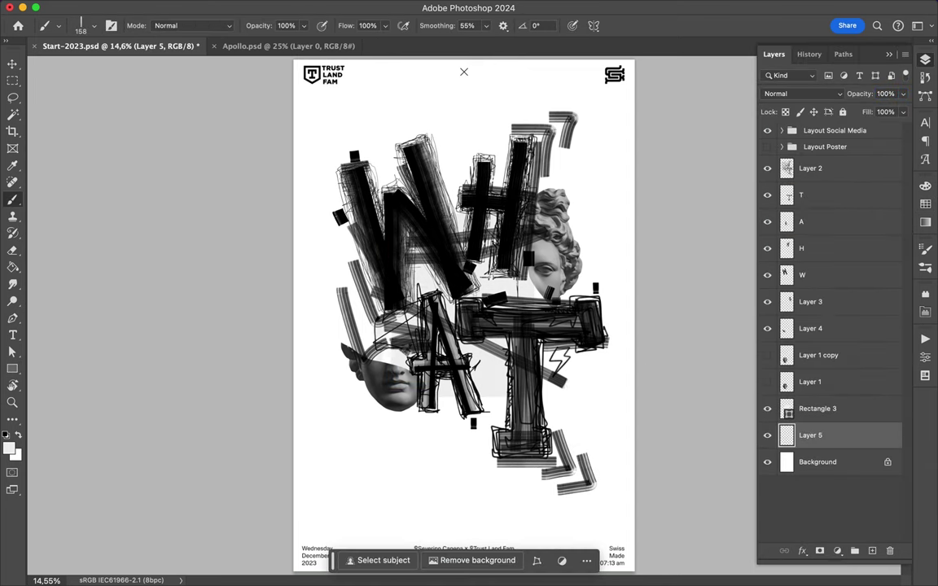
# - Paint faint grey strokes below the face, beside the T and upper face, and along the W
pyautogui.moveTo(419, 423); pyautogui.dragTo(469, 436)
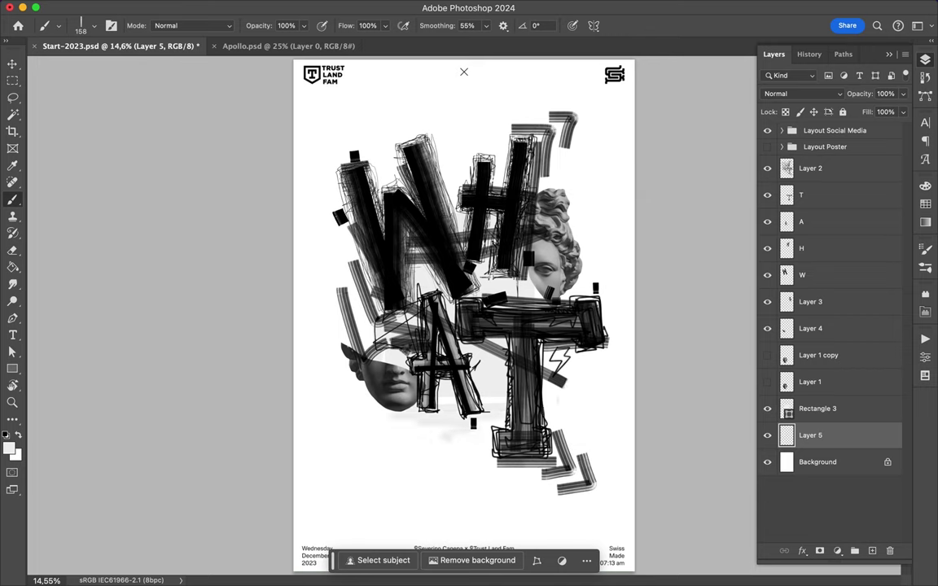
pyautogui.moveTo(572, 432); pyautogui.dragTo(583, 381)
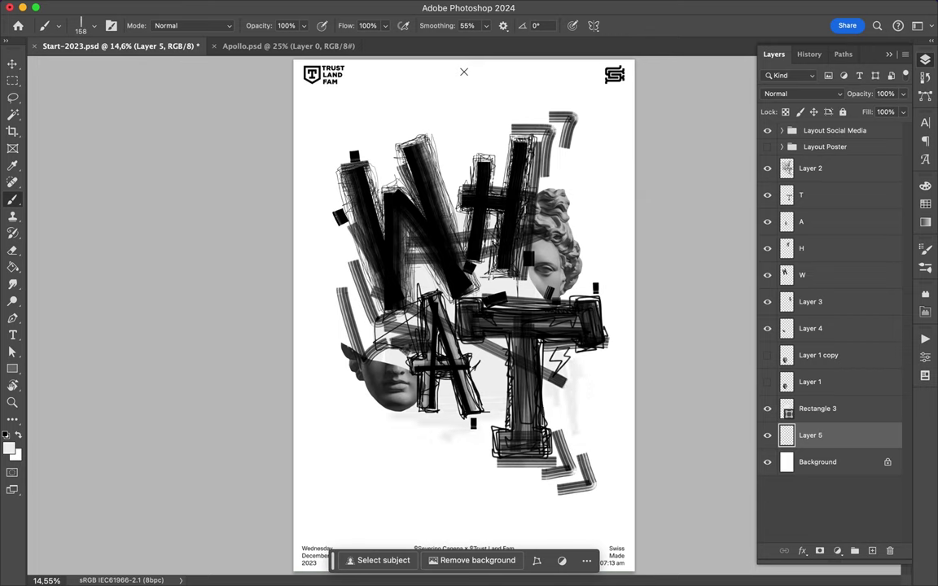
pyautogui.moveTo(399, 171)
pyautogui.mouseDown()
pyautogui.moveTo(420, 143)
pyautogui.moveTo(325, 293)
pyautogui.mouseUp()
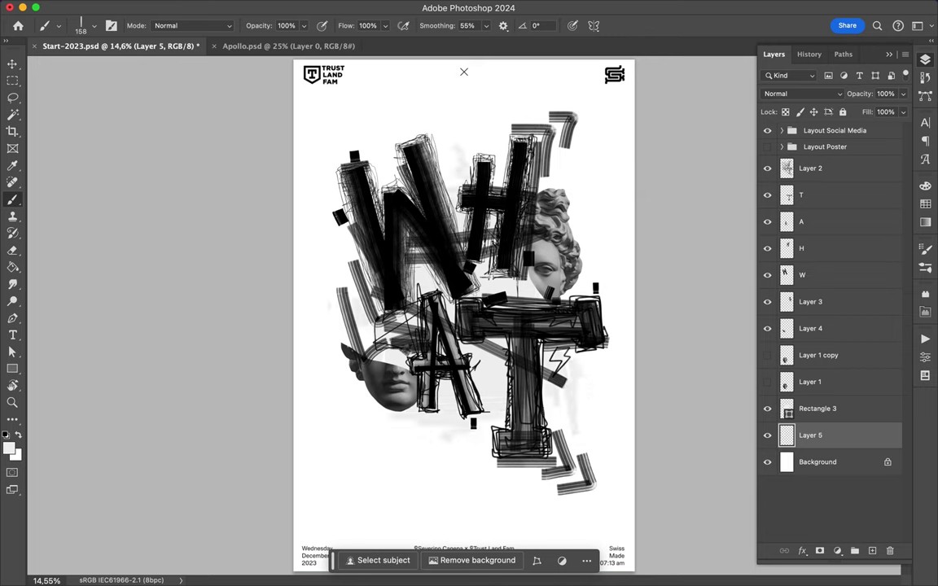
pyautogui.moveTo(583, 269); pyautogui.dragTo(595, 238)
pyautogui.moveTo(344, 224); pyautogui.dragTo(346, 161)
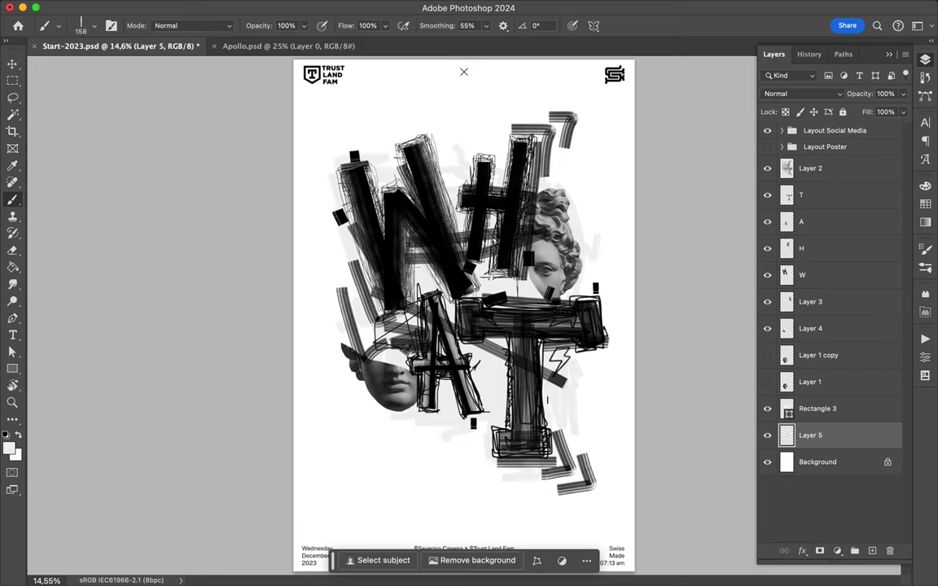
pyautogui.moveTo(466, 135); pyautogui.dragTo(520, 133)
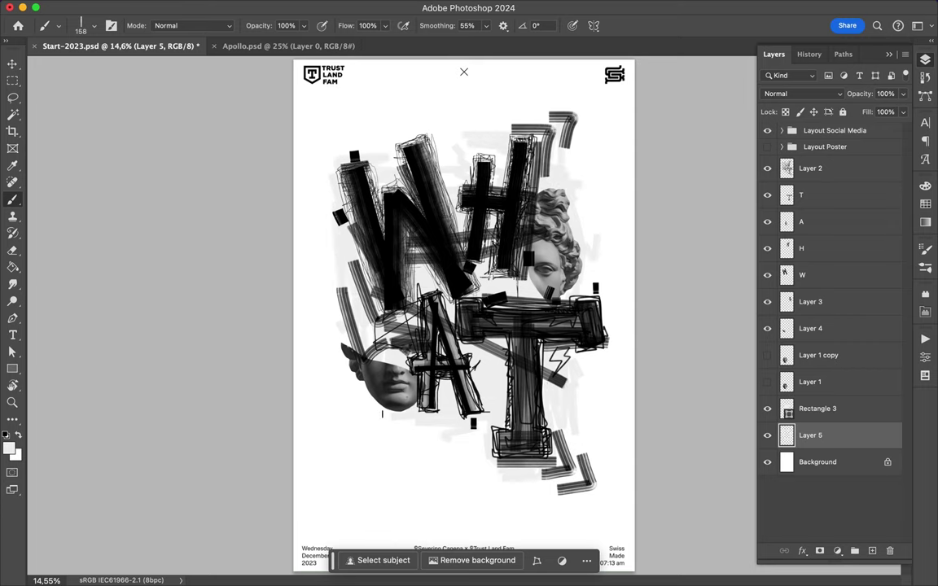
pyautogui.scroll(-3, 552, 342)
# - Select all artwork layers and scale them up to about 104% with Free Transform
pyautogui.press('v')
pyautogui.press('super+alt+a')
pyautogui.press('super+t')
pyautogui.moveTo(370, 447); pyautogui.dragTo(371, 459)
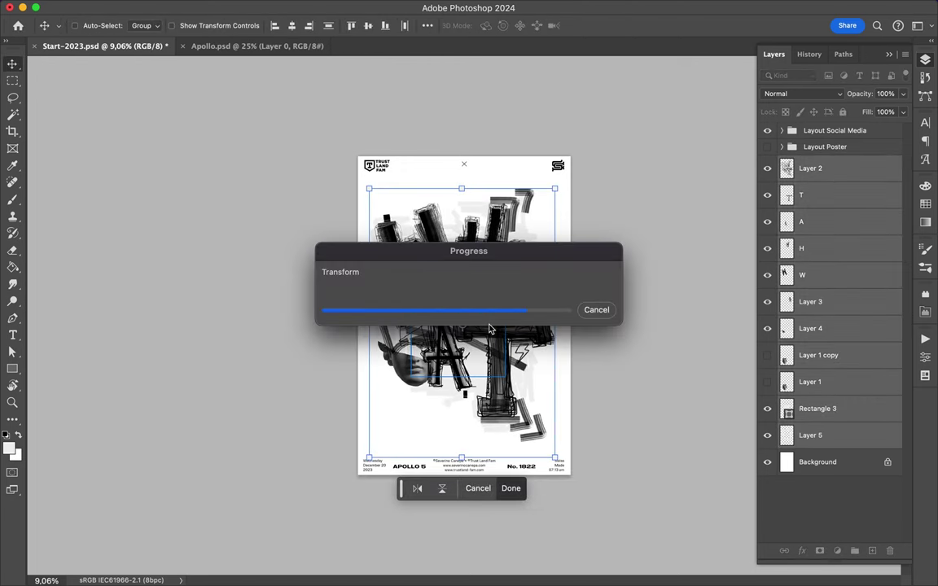
pyautogui.press('Return')
pyautogui.press('super+plus')
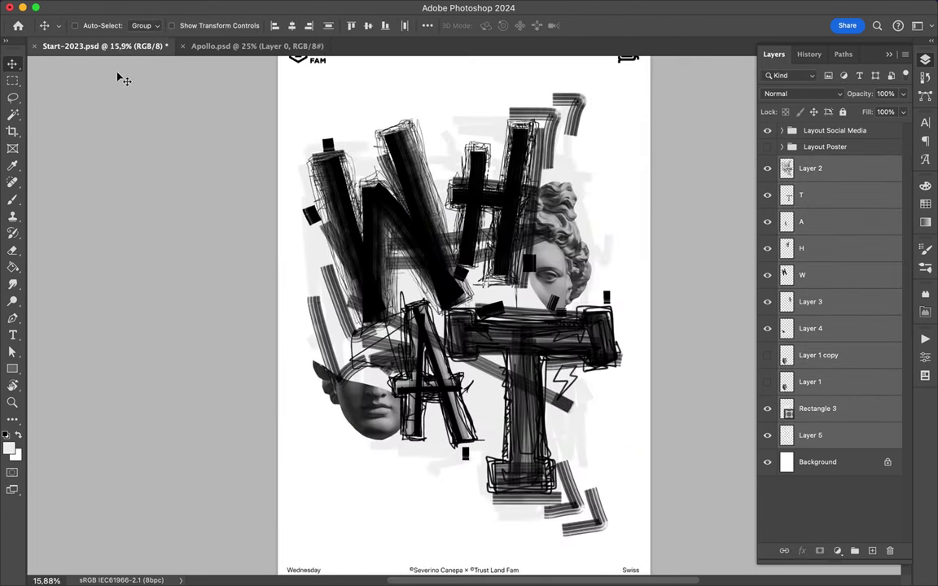
# - On a new layer, pick a red marker brush and circle the right head's hair
pyautogui.press('b')
pyautogui.click(94, 25)
pyautogui.scroll(-3, 81, 238)
pyautogui.click(81, 245)
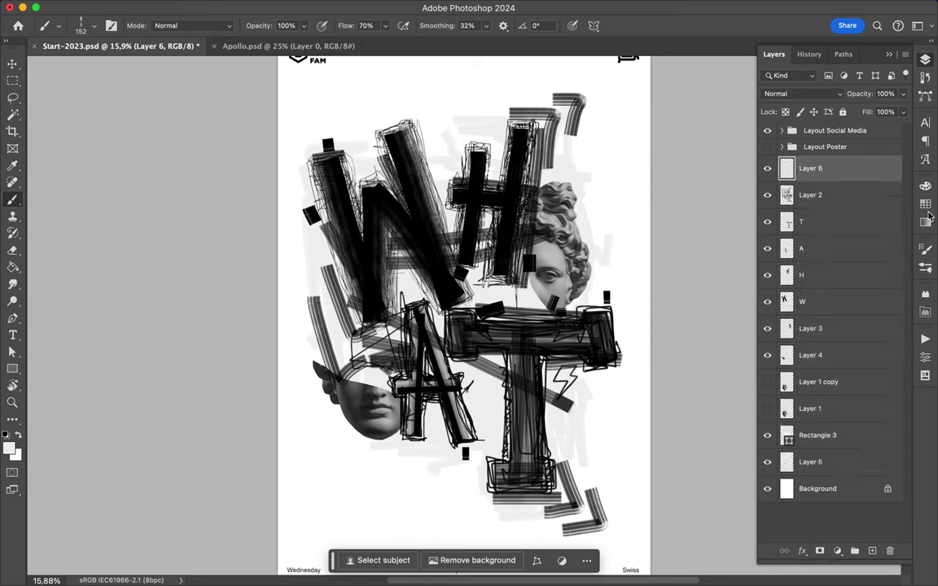
pyautogui.click(925, 204)
pyautogui.moveTo(570, 181); pyautogui.dragTo(574, 175)
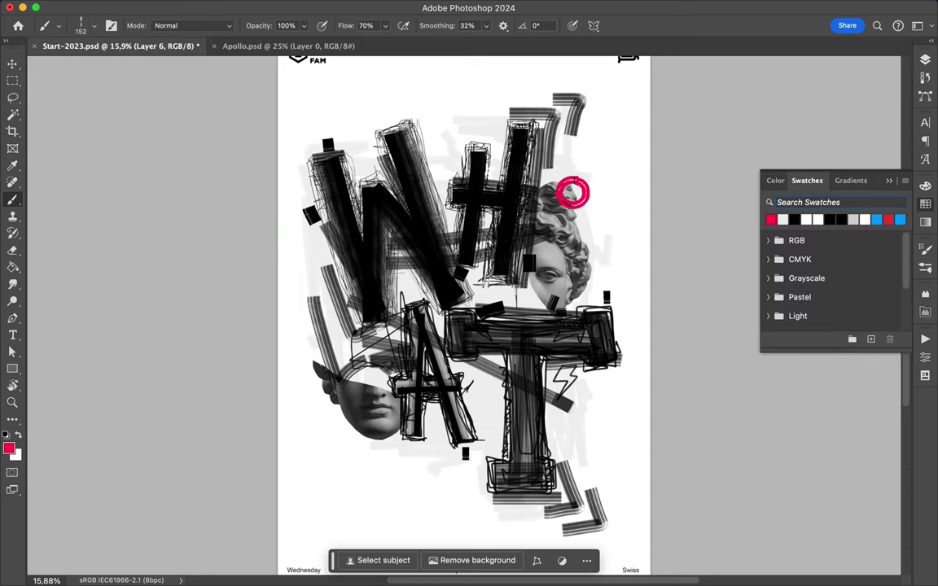
# - Draw red circles on the left head and below the T, and scrawl red APOLLO lettering
pyautogui.scroll(3, 457, 273)
pyautogui.moveTo(365, 357); pyautogui.dragTo(362, 359)
pyautogui.scroll(-3, 465, 314)
pyautogui.scroll(-2, 464, 313)
pyautogui.moveTo(480, 432); pyautogui.dragTo(476, 435)
pyautogui.scroll(3, 465, 321)
pyautogui.scroll(2, 465, 321)
pyautogui.moveTo(373, 240)
pyautogui.mouseDown()
pyautogui.moveTo(377, 251)
pyautogui.moveTo(396, 239)
pyautogui.moveTo(407, 202)
pyautogui.moveTo(410, 219)
pyautogui.moveTo(430, 194)
pyautogui.moveTo(464, 198)
pyautogui.mouseUp()
pyautogui.hotkey('ctrl', 'z')
pyautogui.moveTo(468, 159)
pyautogui.mouseDown()
pyautogui.moveTo(482, 174)
pyautogui.moveTo(498, 155)
pyautogui.moveTo(479, 150)
pyautogui.mouseUp()
pyautogui.scroll(-5, 473, 285)
# - With the Get Rekt brush, circle the statue's eye and cross the T with red lines
pyautogui.click(87, 25)
pyautogui.click(110, 216)
pyautogui.press('Escape')
pyautogui.moveTo(604, 253); pyautogui.dragTo(599, 248)
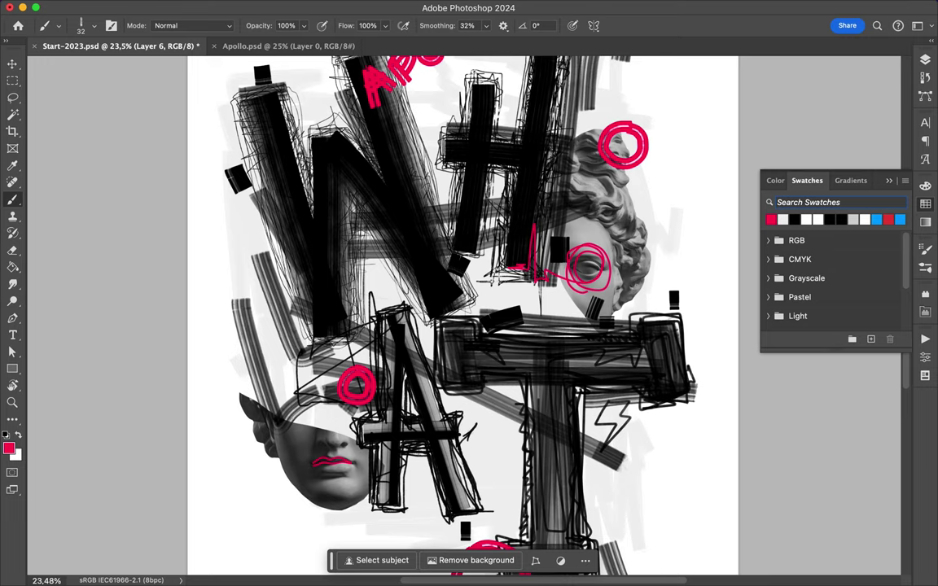
pyautogui.scroll(-5, 465, 317)
pyautogui.moveTo(470, 244); pyautogui.dragTo(656, 246)
pyautogui.moveTo(559, 246); pyautogui.dragTo(570, 453)
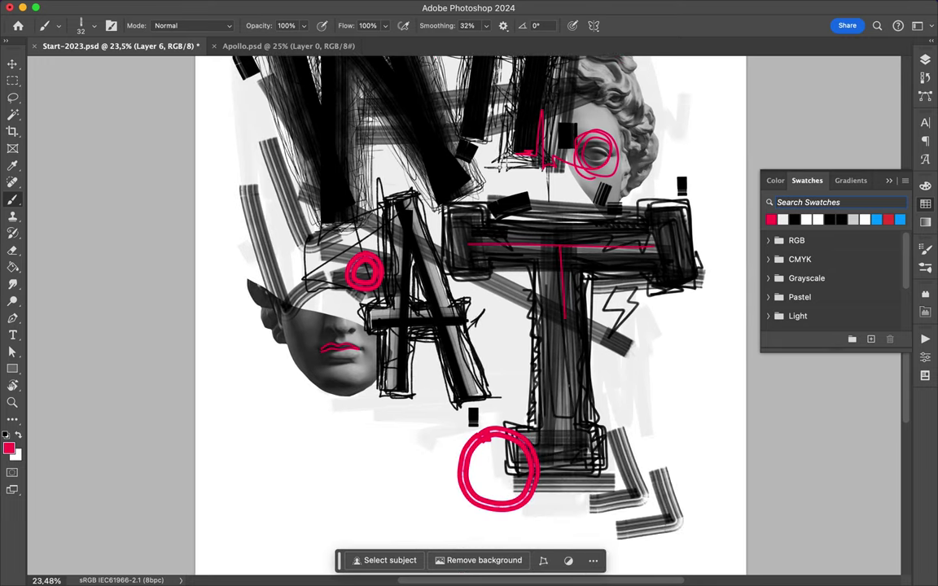
pyautogui.scroll(-3, 469, 318)
# - Switch to blue and draw lines down both of the H's pillars, plus a stroke near the A
pyautogui.click(878, 218)
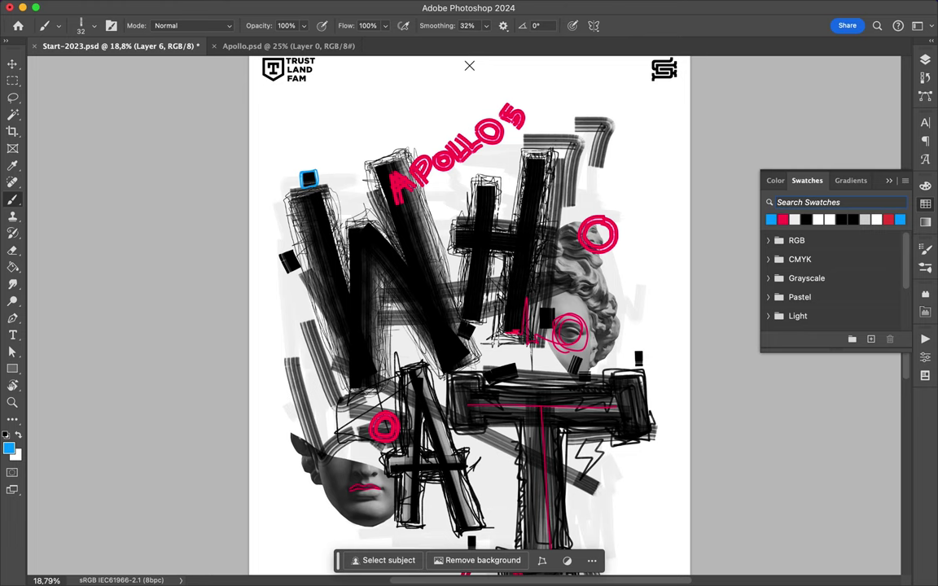
pyautogui.scroll(-4, 469, 66)
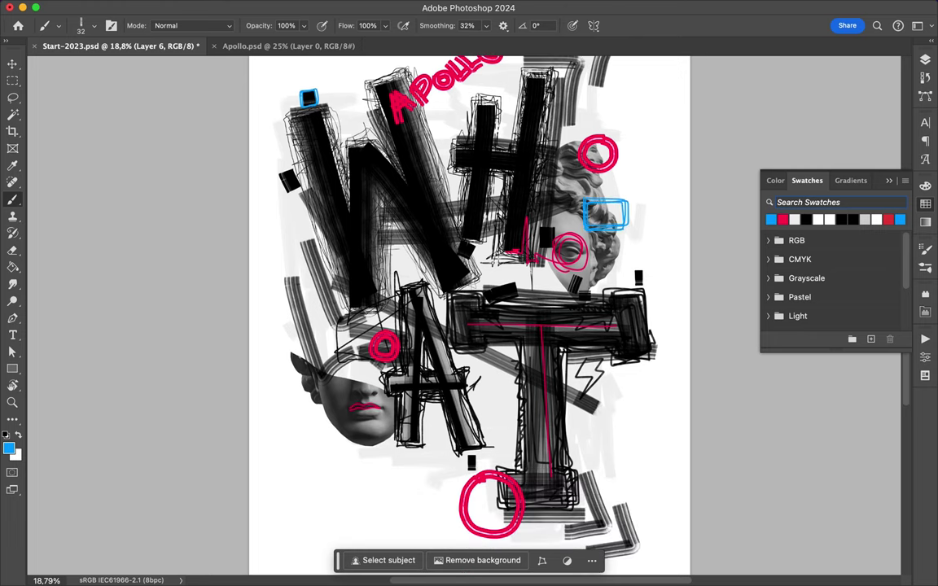
pyautogui.scroll(3, 469, 309)
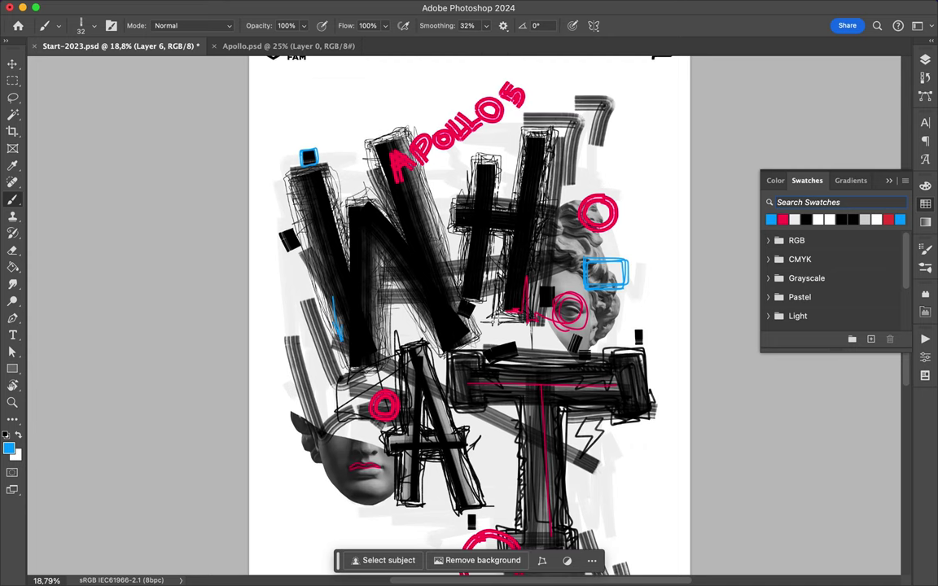
pyautogui.moveTo(534, 166); pyautogui.dragTo(522, 267)
pyautogui.moveTo(488, 184); pyautogui.dragTo(480, 262)
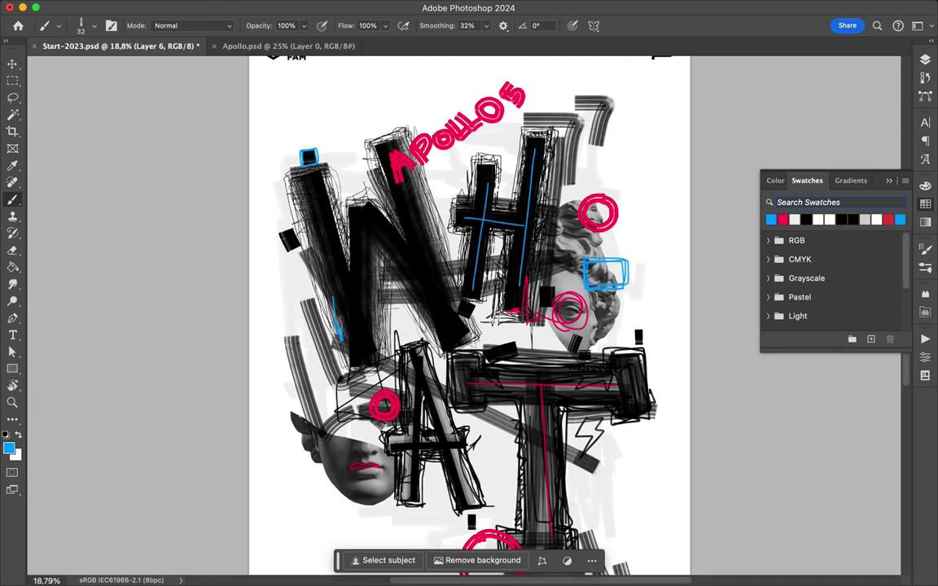
pyautogui.moveTo(452, 426); pyautogui.dragTo(439, 446)
pyautogui.scroll(-6, 469, 310)
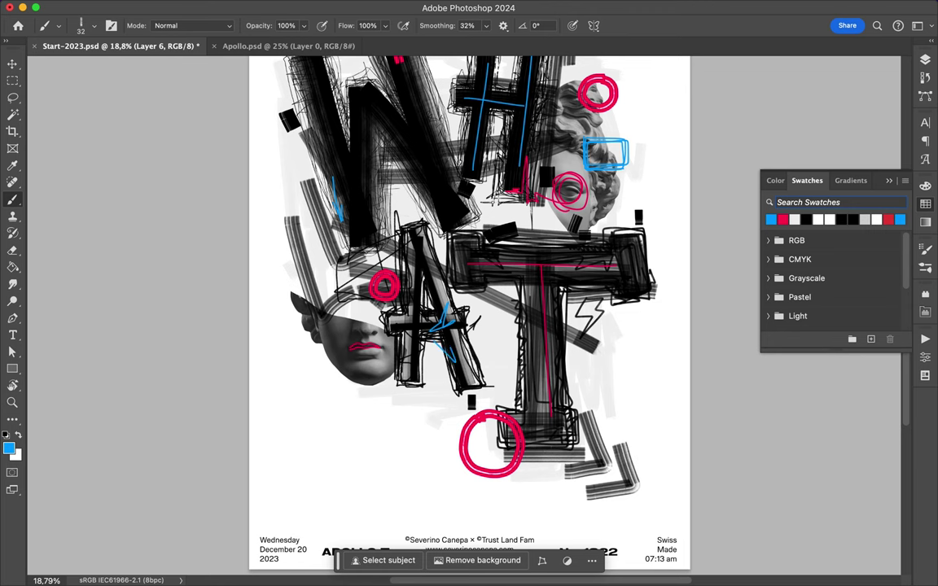
pyautogui.click(58, 26)
pyautogui.scroll(-5, 105, 313)
# - With a thinner brush, draw blue lines right of the T and along the artwork's top-left edges
pyautogui.doubleClick(105, 261)
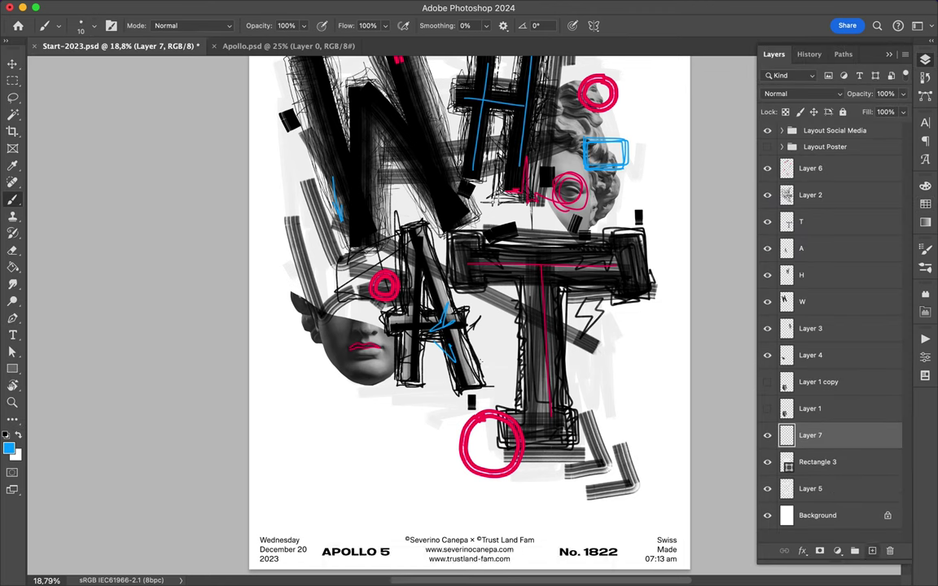
pyautogui.scroll(-3, 707, 498)
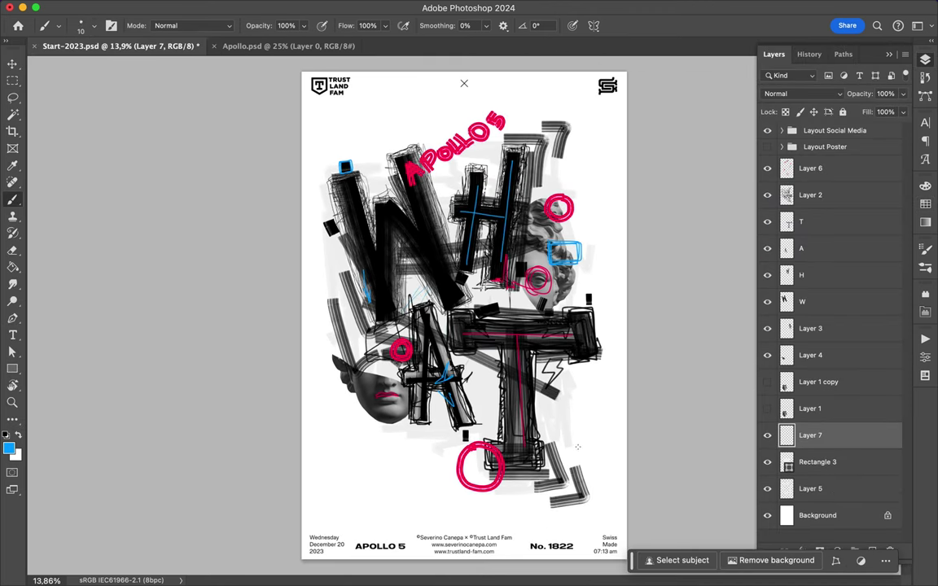
pyautogui.moveTo(569, 448); pyautogui.dragTo(568, 383)
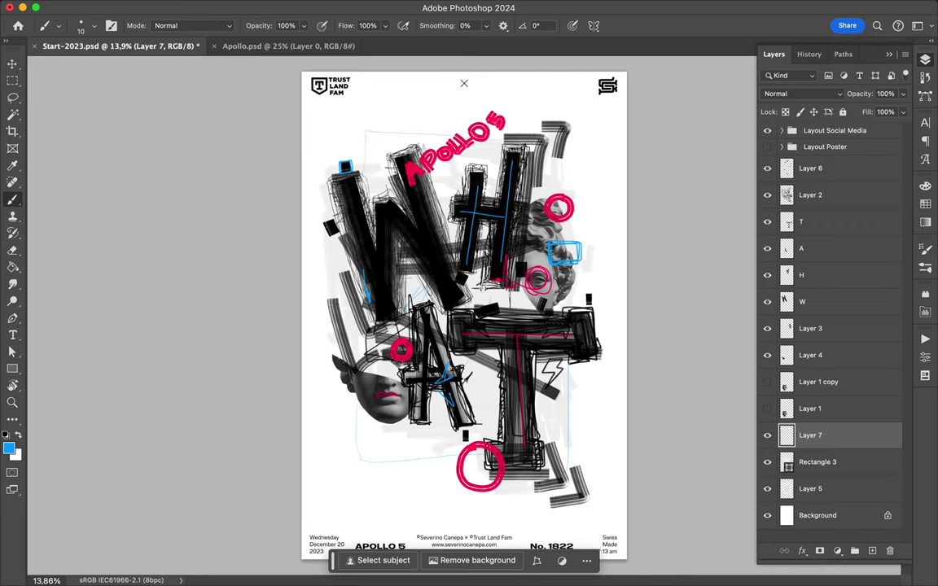
pyautogui.moveTo(364, 149); pyautogui.dragTo(364, 132)
pyautogui.moveTo(342, 432); pyautogui.dragTo(342, 397)
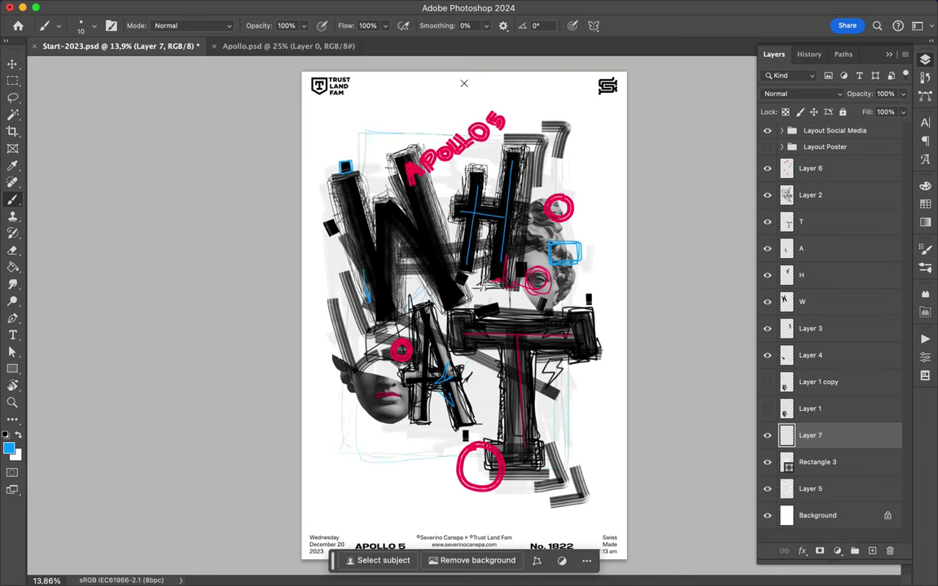
pyautogui.moveTo(393, 134); pyautogui.dragTo(443, 133)
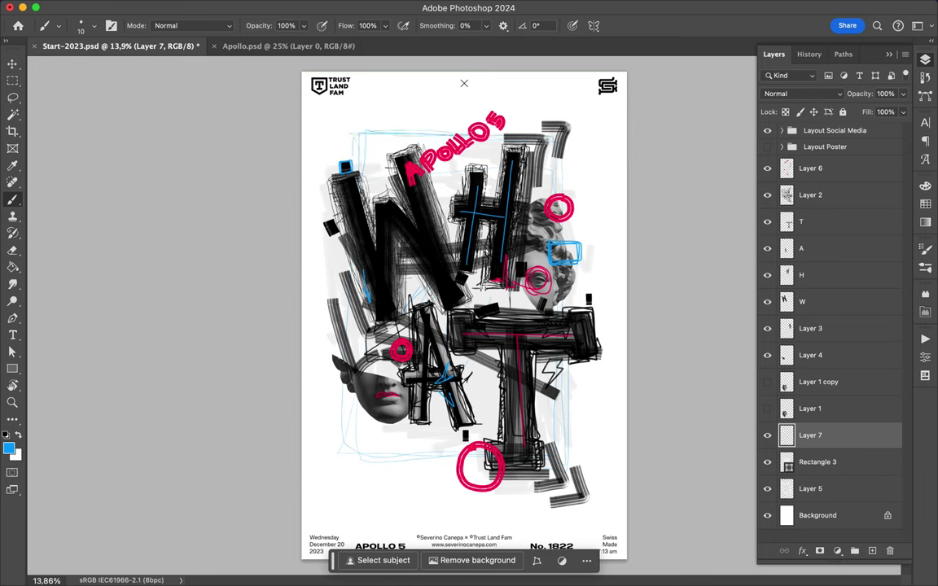
# - In red, add thin lines along the T's right side, the A's lower left and a scribble left of the W
pyautogui.click(925, 204)
pyautogui.click(770, 219)
pyautogui.moveTo(559, 396); pyautogui.dragTo(546, 460)
pyautogui.moveTo(359, 402); pyautogui.dragTo(427, 455)
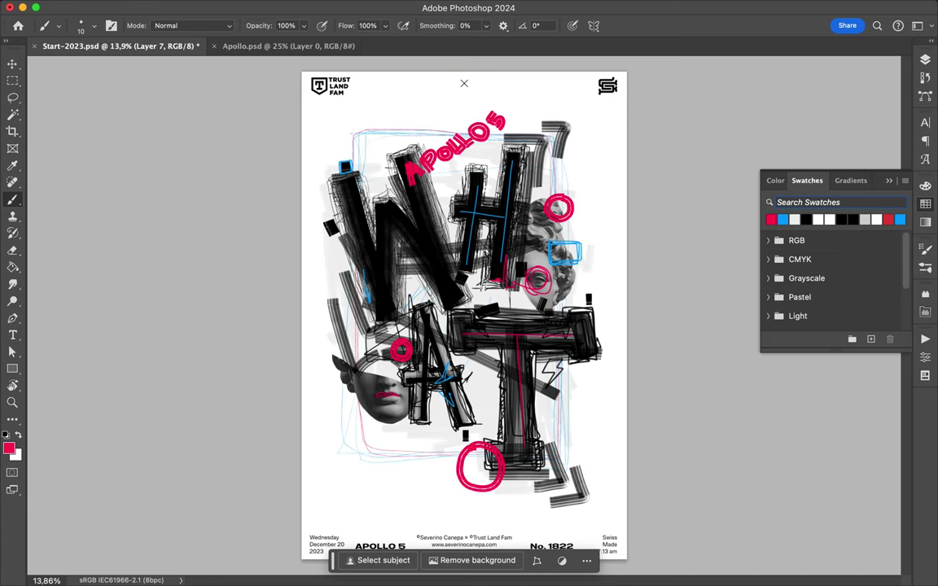
pyautogui.scroll(3, 460, 145)
pyautogui.moveTo(705, 313); pyautogui.dragTo(662, 321)
pyautogui.moveTo(249, 338)
pyautogui.mouseDown()
pyautogui.moveTo(213, 269)
pyautogui.moveTo(214, 155)
pyautogui.mouseUp()
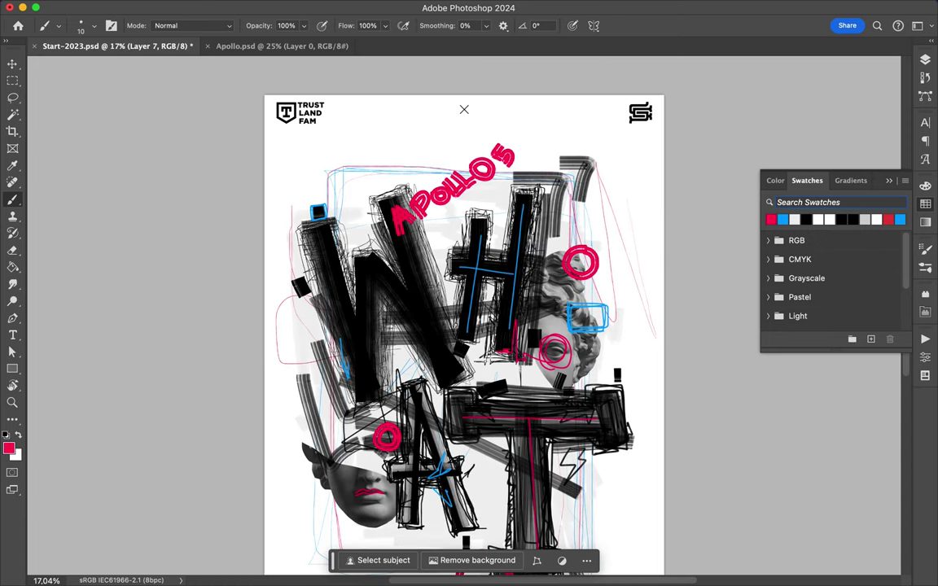
# - Load the Go Faster Stripes marker brush from the brush presets
pyautogui.scroll(-2, 461, 319)
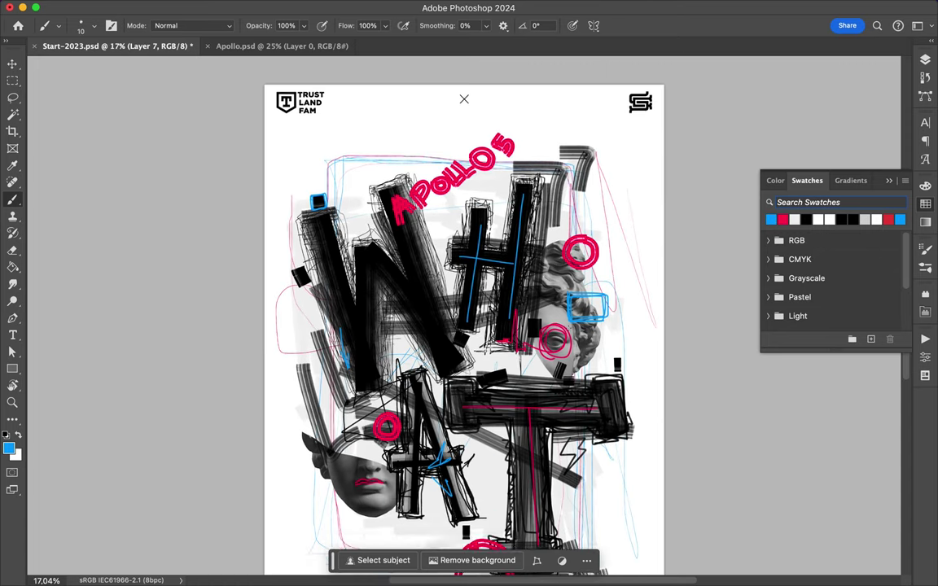
pyautogui.scroll(-5, 464, 318)
pyautogui.scroll(-2, 489, 358)
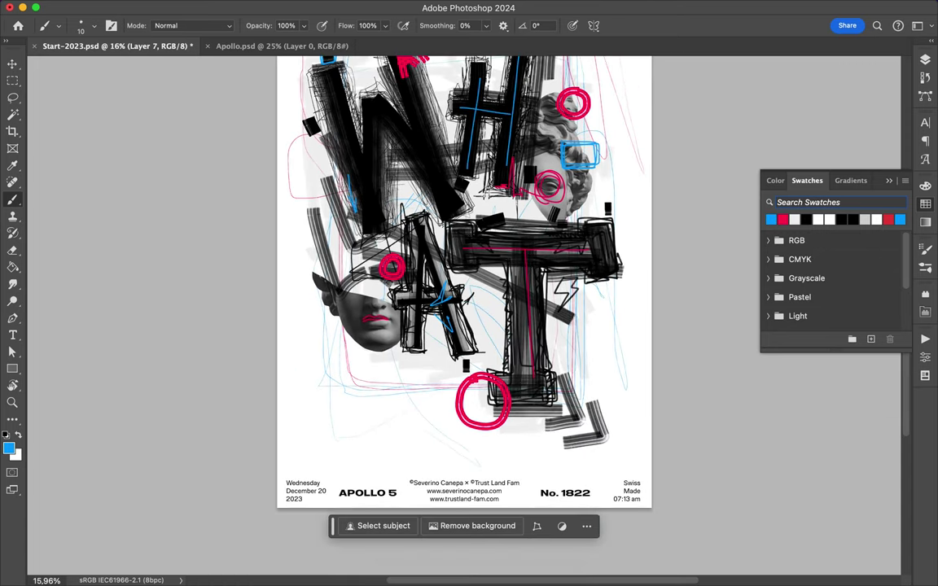
pyautogui.scroll(1, 464, 314)
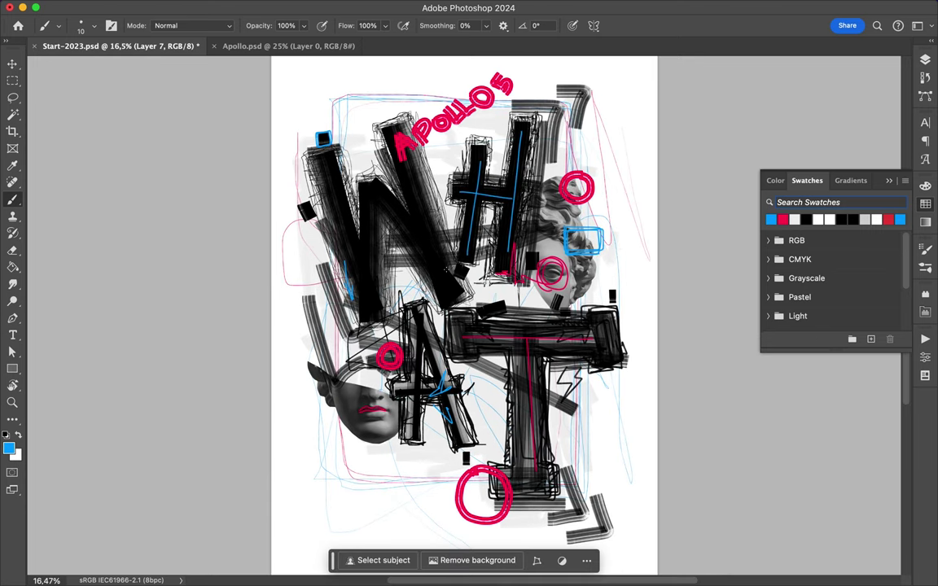
pyautogui.click(95, 25)
pyautogui.scroll(-5, 112, 265)
pyautogui.scroll(-5, 112, 265)
pyautogui.click(112, 264)
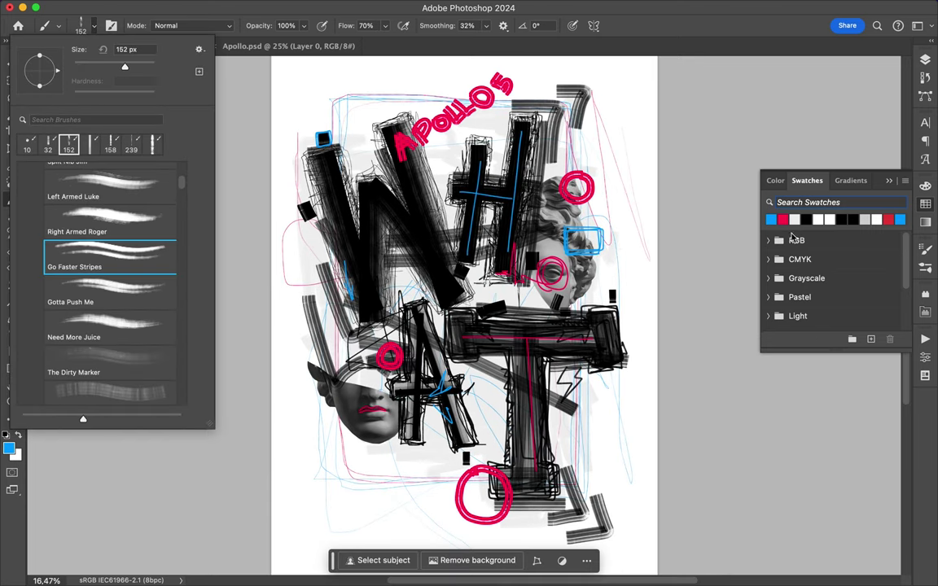
# - Add a new doodle layer and trace the W's strokes and left edge in blue
pyautogui.click(925, 59)
pyautogui.click(872, 551)
pyautogui.moveTo(327, 163); pyautogui.dragTo(374, 318)
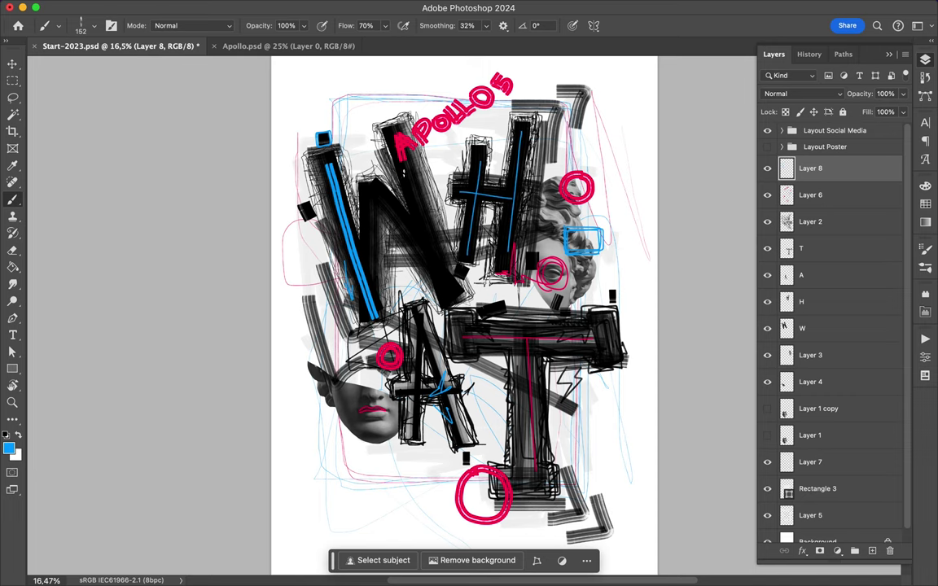
pyautogui.moveTo(362, 153); pyautogui.dragTo(403, 272)
pyautogui.moveTo(337, 290)
pyautogui.mouseDown()
pyautogui.moveTo(330, 164)
pyautogui.moveTo(381, 227)
pyautogui.mouseUp()
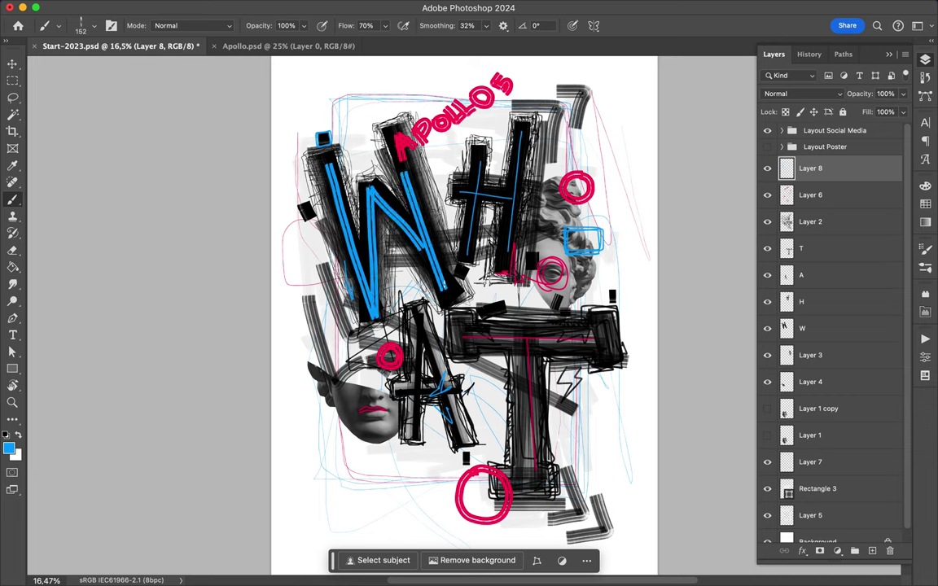
# - Paint red strokes along the A with a red arrow top right, plus a blue arrow below the lower face
pyautogui.click(925, 204)
pyautogui.click(772, 219)
pyautogui.moveTo(412, 440)
pyautogui.mouseDown()
pyautogui.moveTo(410, 317)
pyautogui.moveTo(474, 447)
pyautogui.mouseUp()
pyautogui.moveTo(401, 388); pyautogui.dragTo(463, 378)
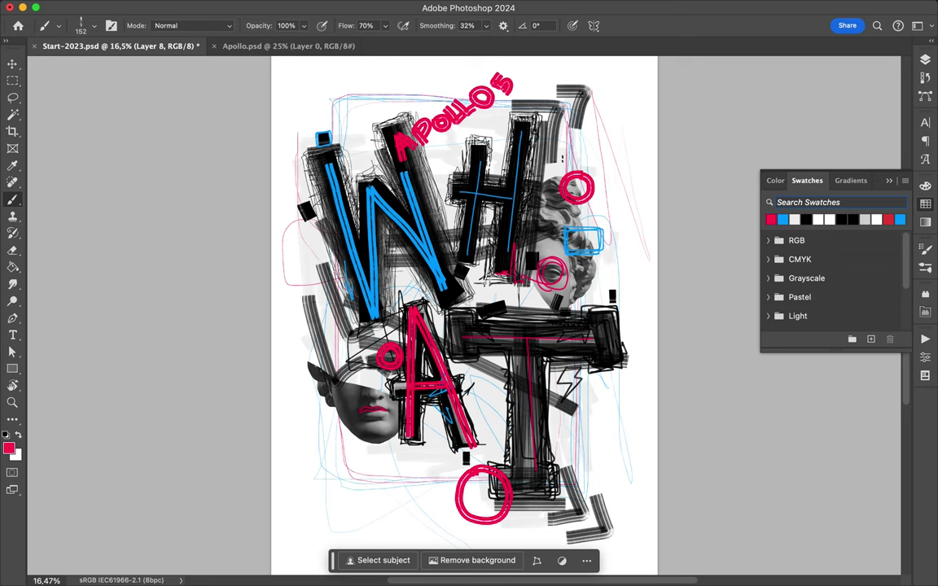
pyautogui.moveTo(573, 130); pyautogui.dragTo(580, 166)
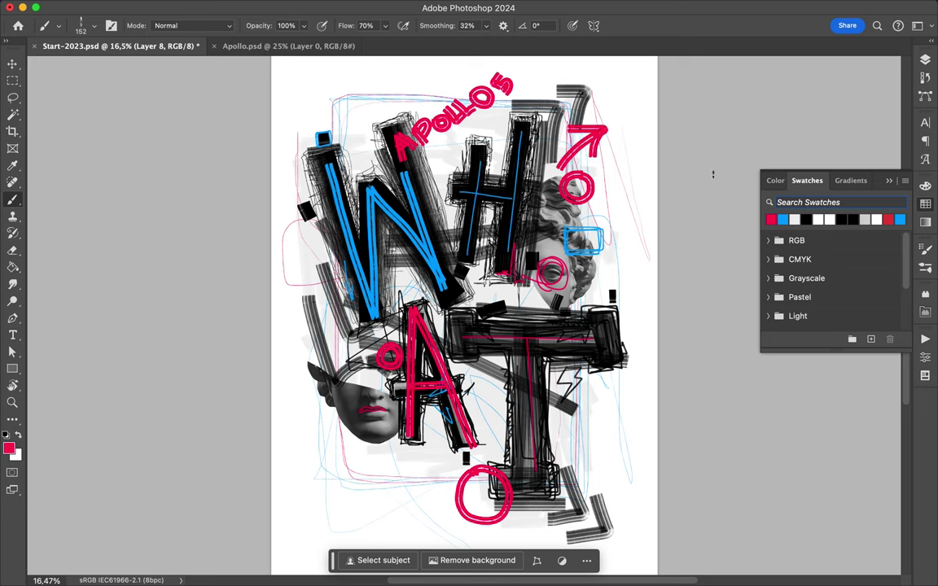
pyautogui.click(783, 219)
pyautogui.moveTo(430, 453)
pyautogui.mouseDown()
pyautogui.moveTo(355, 464)
pyautogui.moveTo(388, 469)
pyautogui.mouseUp()
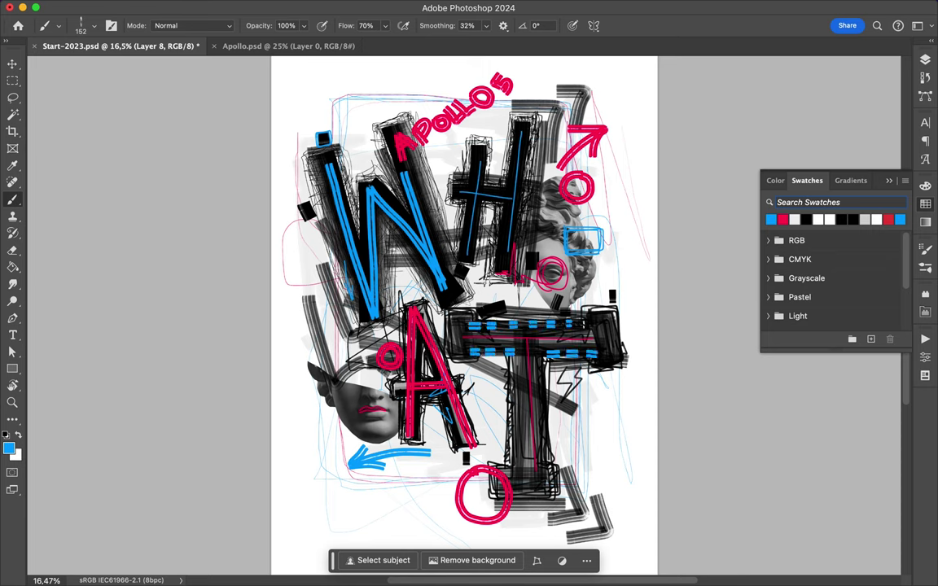
# - With a slightly larger brush, draw a red heart right of the T and a blue X at upper left
pyautogui.click(81, 25)
pyautogui.click(782, 219)
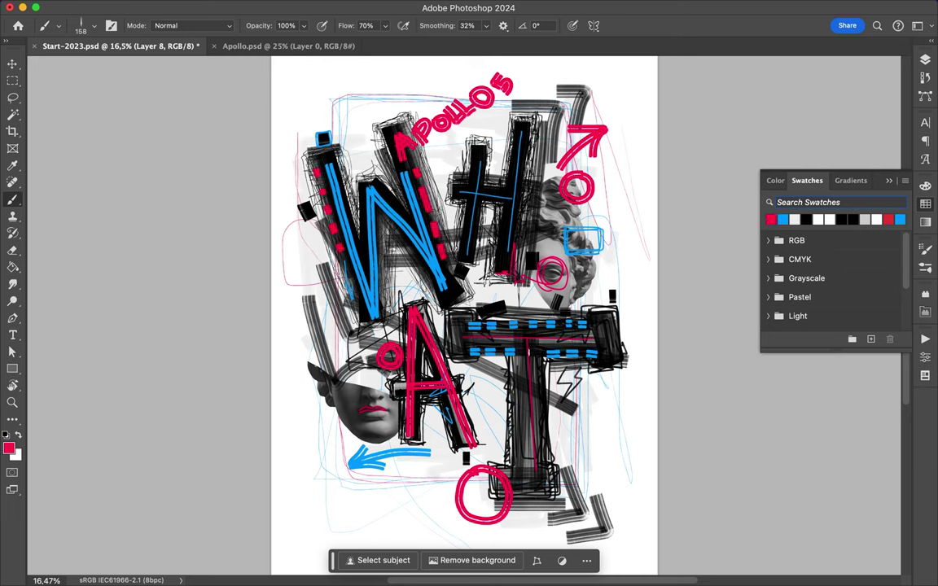
pyautogui.moveTo(593, 398); pyautogui.dragTo(594, 400)
pyautogui.click(782, 219)
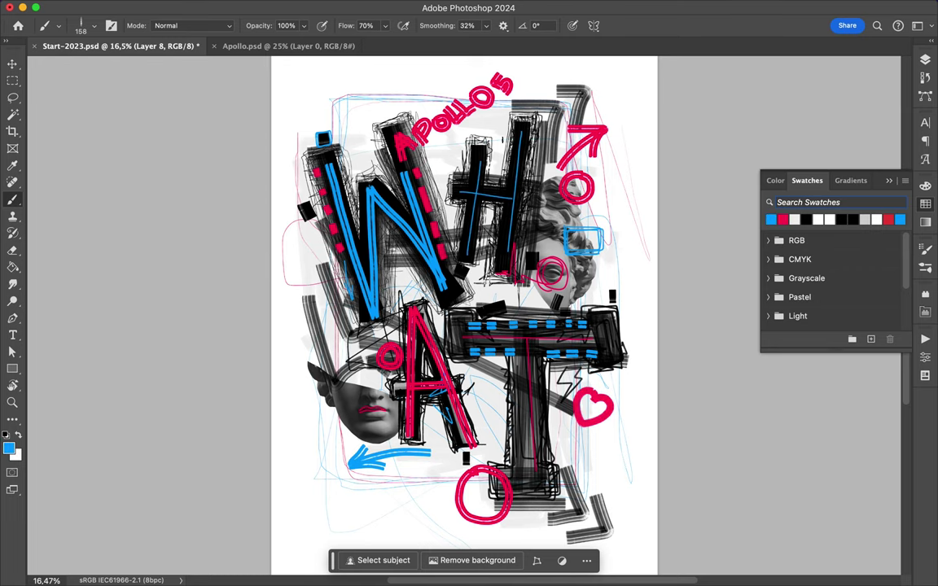
pyautogui.moveTo(357, 114); pyautogui.dragTo(352, 130)
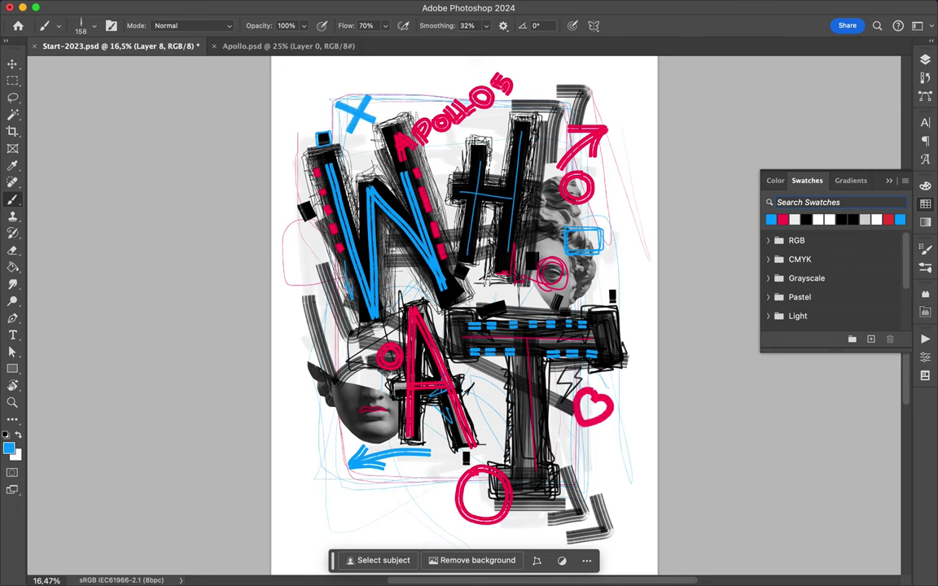
# - Switch to a slightly smaller marker brush preset
pyautogui.scroll(-2, 464, 310)
pyautogui.click(59, 25)
pyautogui.doubleClick(98, 295)
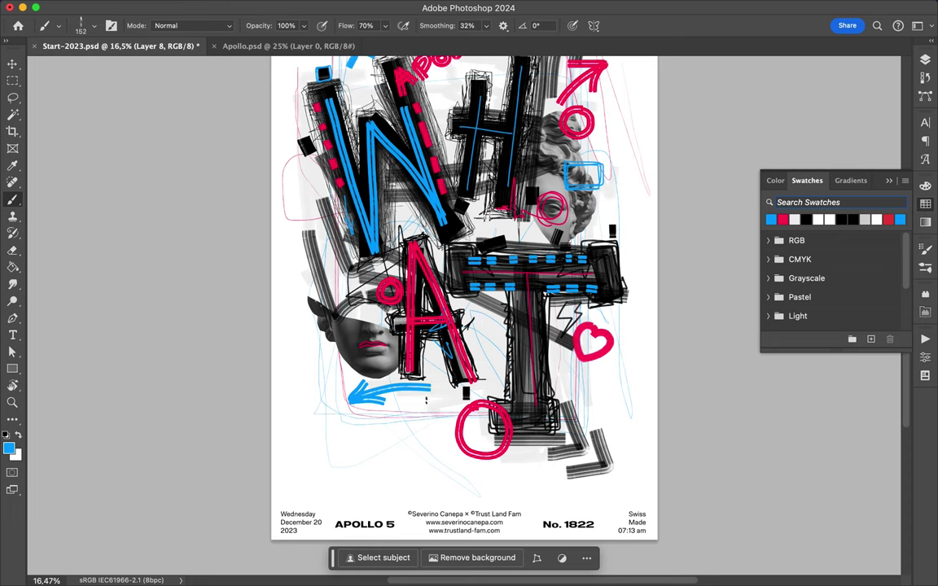
# - Draw blue circles near the H, an arrow left of the W, an underline and a stroke above Apollo
pyautogui.scroll(4, 465, 310)
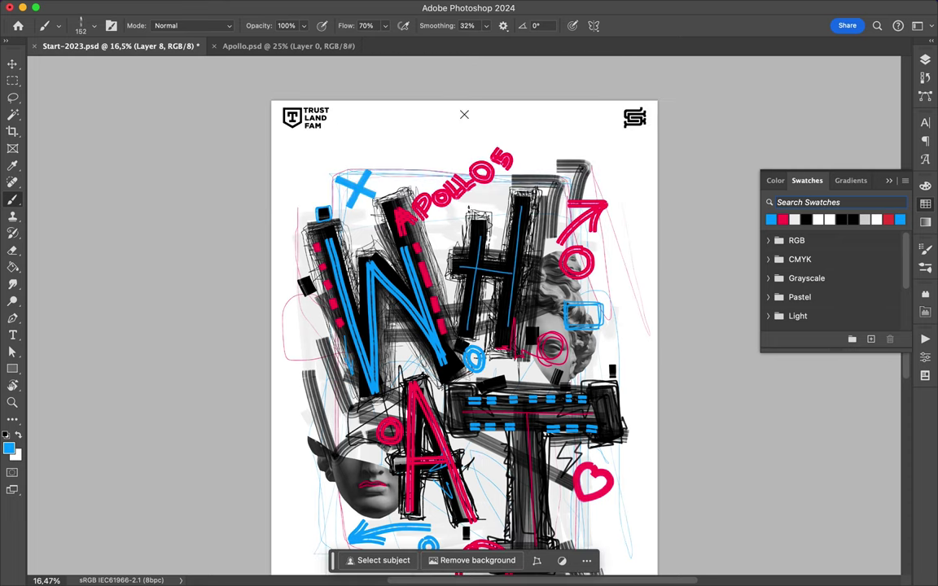
pyautogui.moveTo(444, 237); pyautogui.dragTo(430, 226)
pyautogui.moveTo(311, 334); pyautogui.dragTo(320, 355)
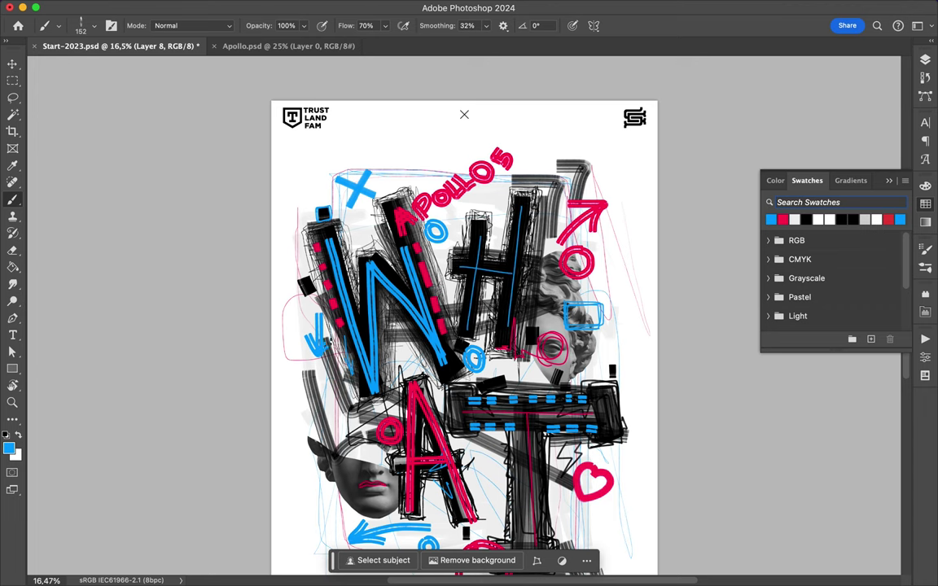
pyautogui.scroll(-3, 468, 326)
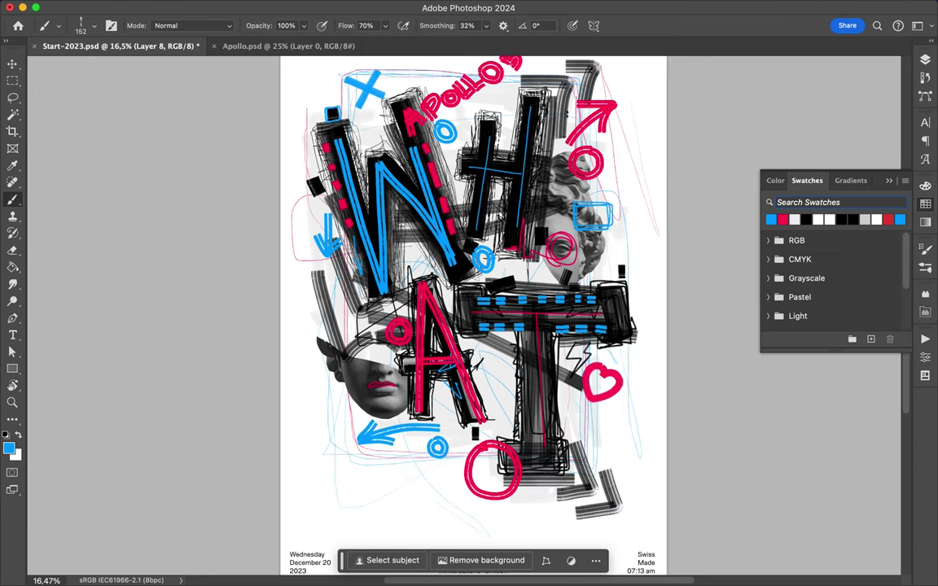
pyautogui.moveTo(562, 123); pyautogui.dragTo(556, 122)
pyautogui.moveTo(444, 134); pyautogui.dragTo(513, 79)
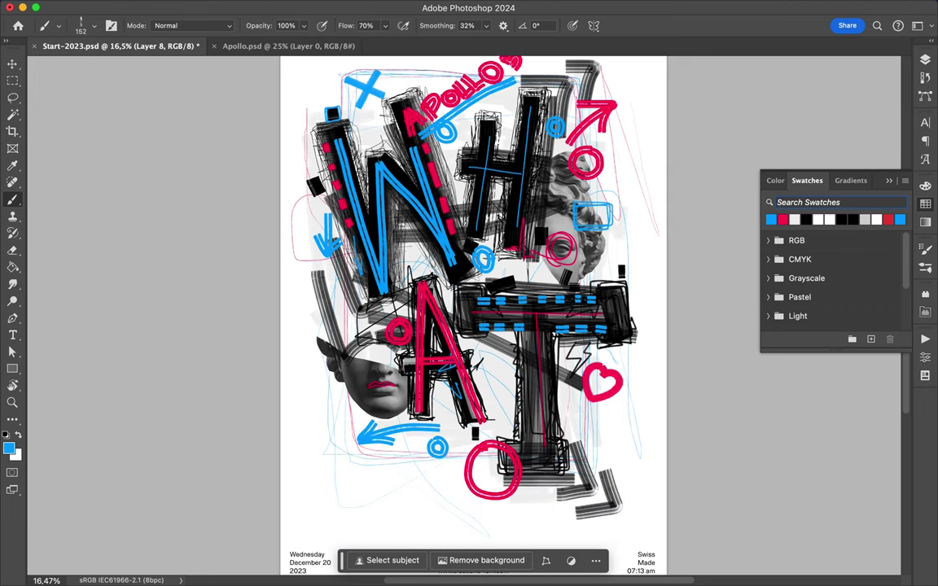
pyautogui.moveTo(405, 101); pyautogui.dragTo(475, 57)
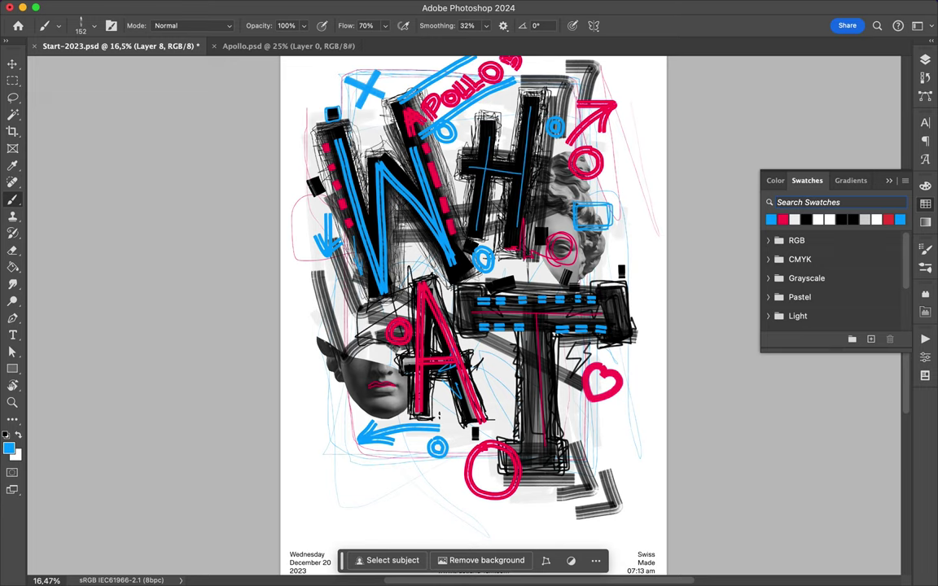
# - Add a blue circle left of the A, a small heart, arrowhead and strokes, and letter APOLLO by the neck
pyautogui.scroll(2, 468, 326)
pyautogui.moveTo(316, 311); pyautogui.dragTo(312, 315)
pyautogui.moveTo(624, 218)
pyautogui.mouseDown()
pyautogui.moveTo(681, 218)
pyautogui.moveTo(670, 226)
pyautogui.mouseUp()
pyautogui.moveTo(395, 235); pyautogui.dragTo(395, 237)
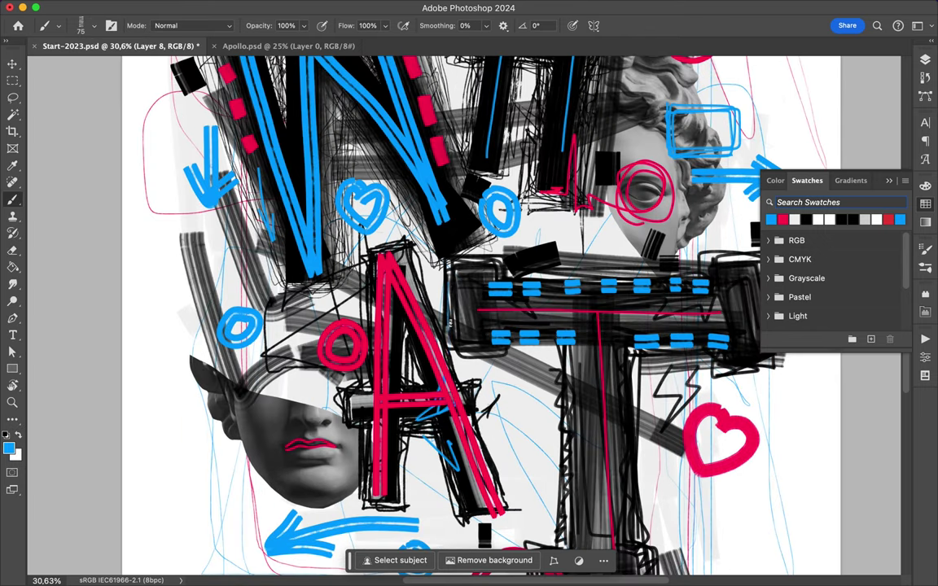
pyautogui.moveTo(451, 322); pyautogui.dragTo(450, 353)
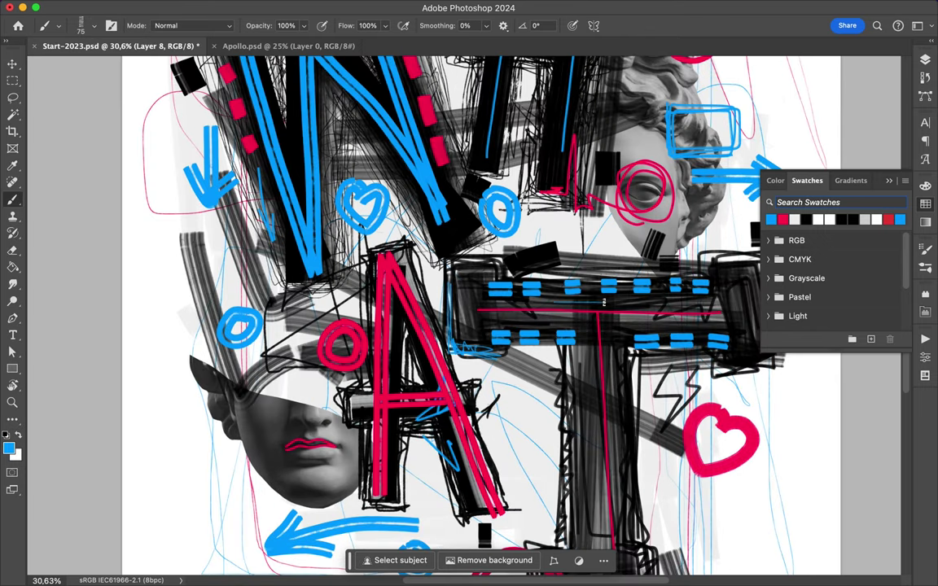
pyautogui.hscroll(5, 570, 269)
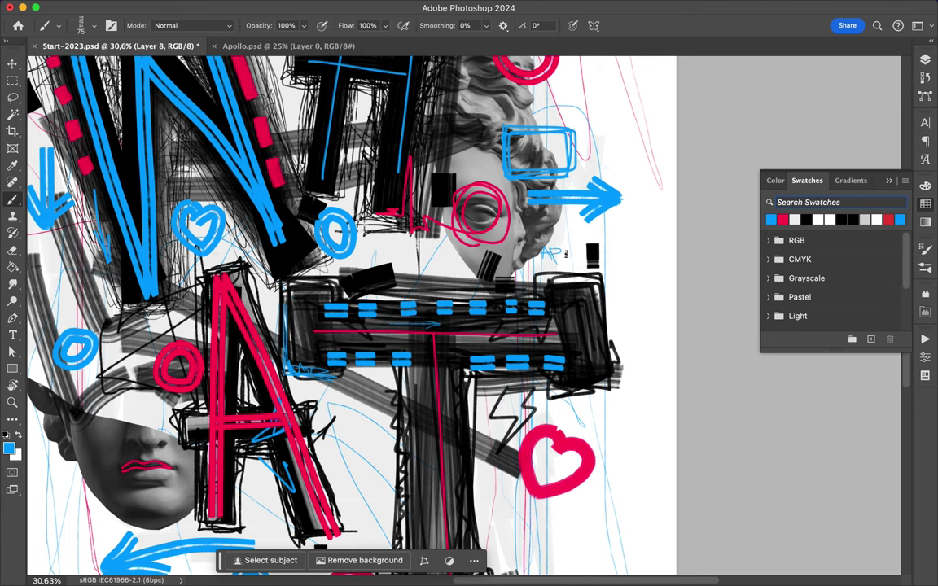
pyautogui.moveTo(562, 248)
pyautogui.mouseDown()
pyautogui.moveTo(572, 261)
pyautogui.moveTo(580, 250)
pyautogui.mouseUp()
pyautogui.scroll(-3, 464, 116)
pyautogui.scroll(-3, 465, 116)
pyautogui.scroll(-2, 464, 116)
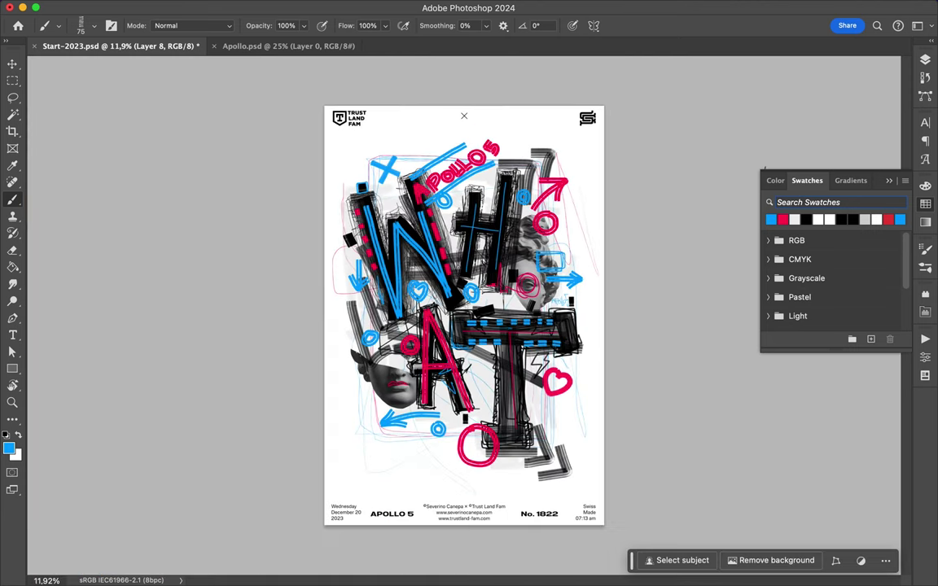
pyautogui.press('F7')
# - Shift the Layer 8 doodles a few pixels down with the Move tool and save the poster
pyautogui.press('v')
pyautogui.moveTo(512, 395); pyautogui.dragTo(515, 401)
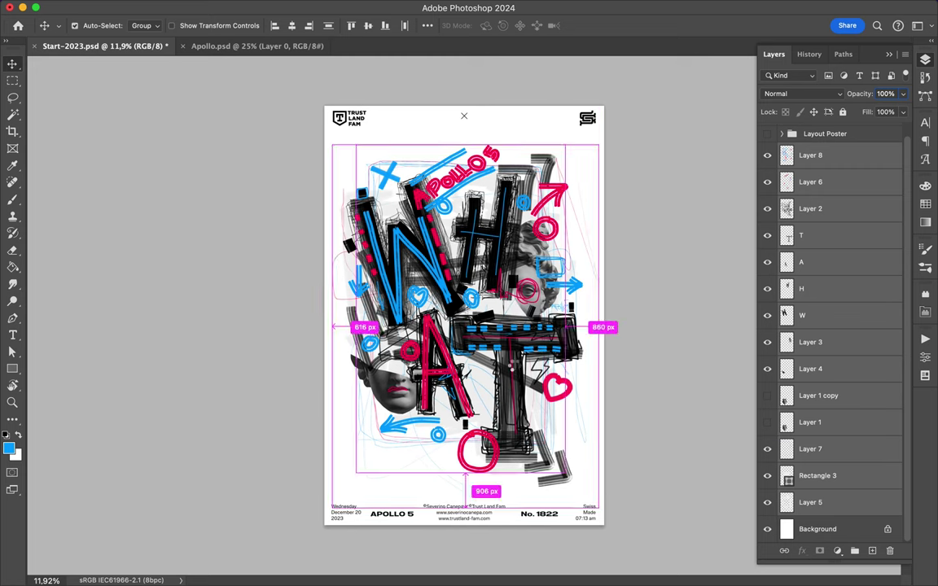
pyautogui.hotkey('ctrl', 's')
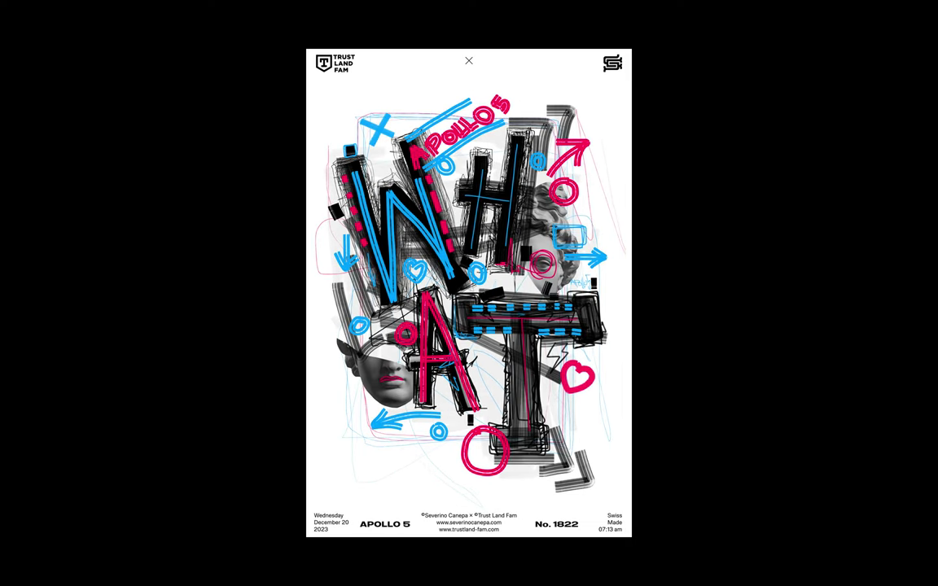